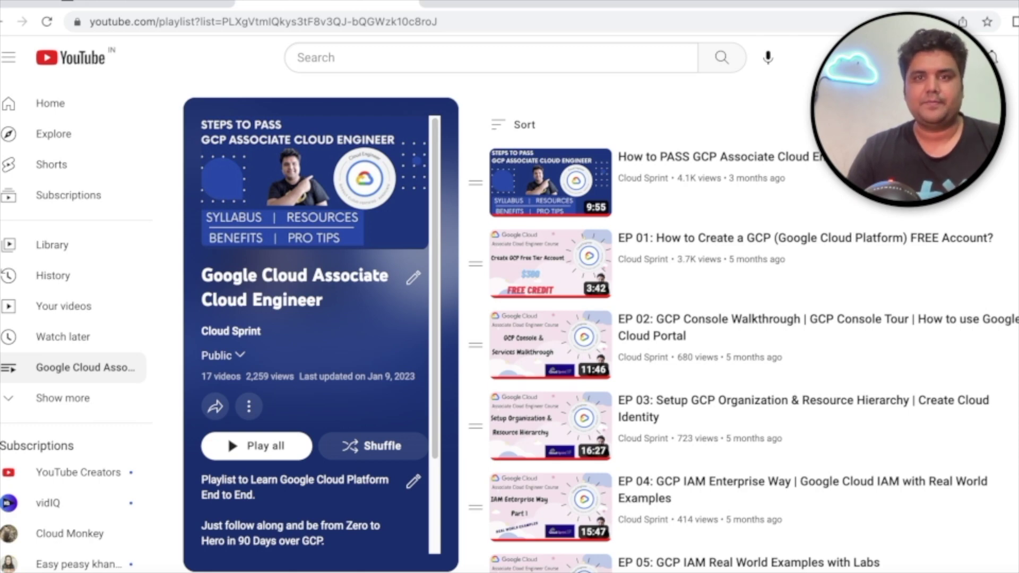
Step: Leave the Associate Cloud Engineer playlist for the webassessor.com Google Cloud tab
scroll(743, 319, "down", 15)
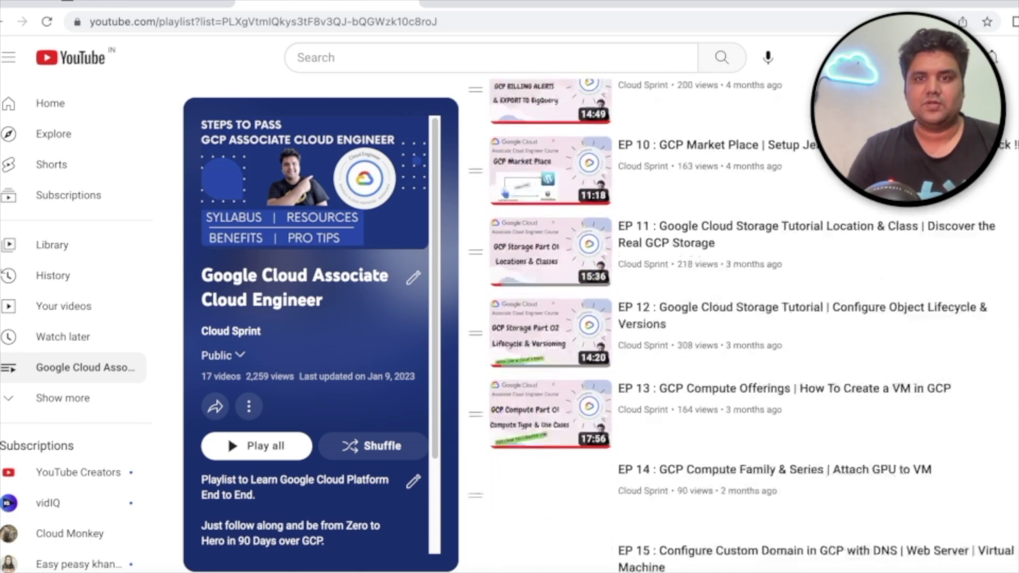
scroll(743, 318, "up", 15)
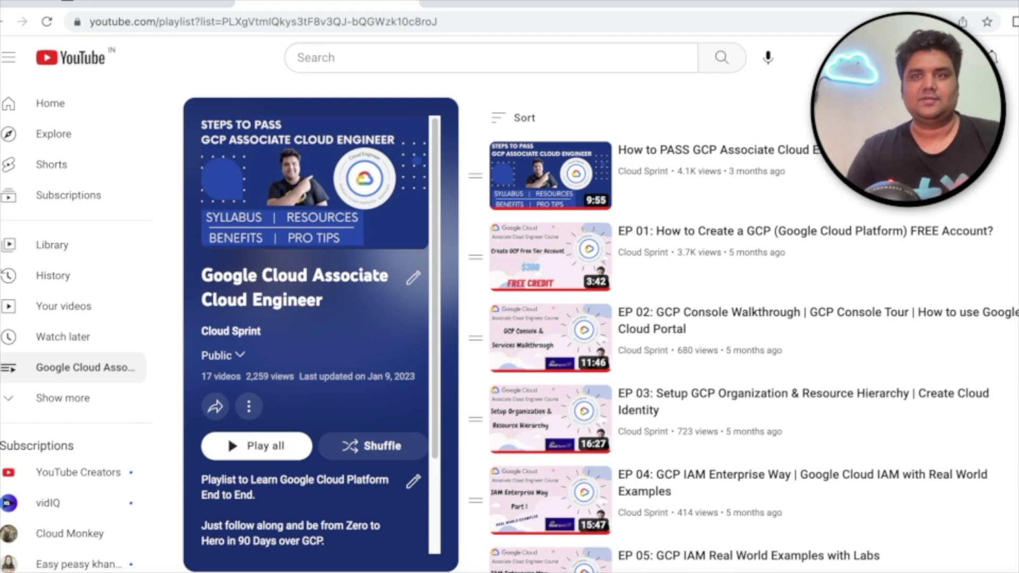
key("ctrl+shift+Tab")
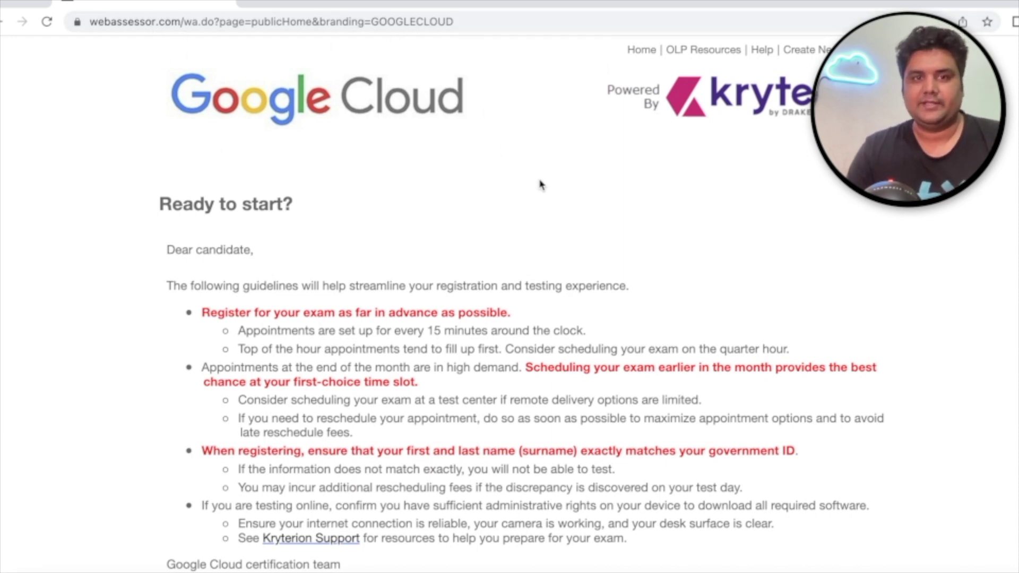
scroll(634, 339, "down", 4)
scroll(631, 342, "down", 2)
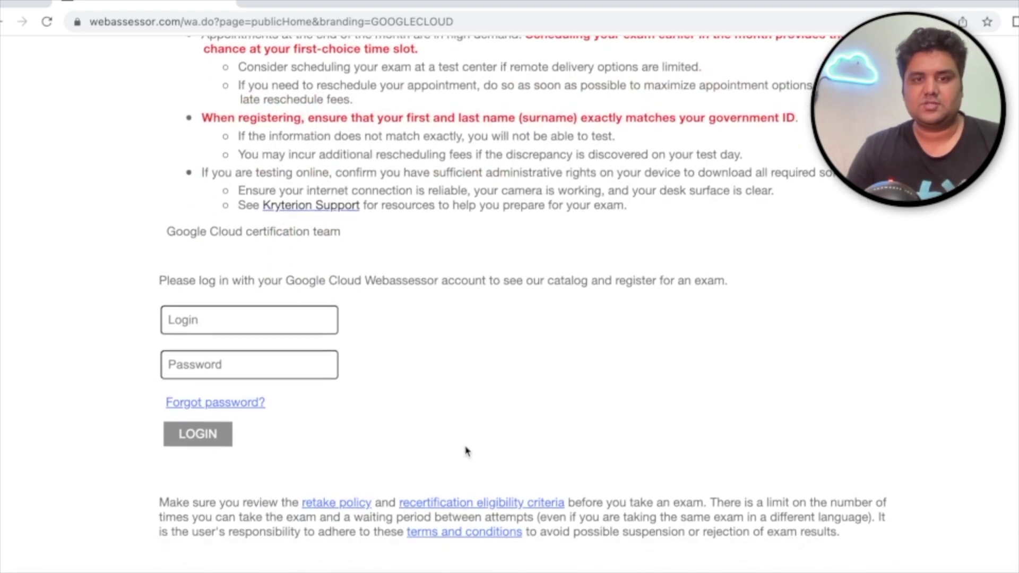
scroll(466, 451, "down", 3)
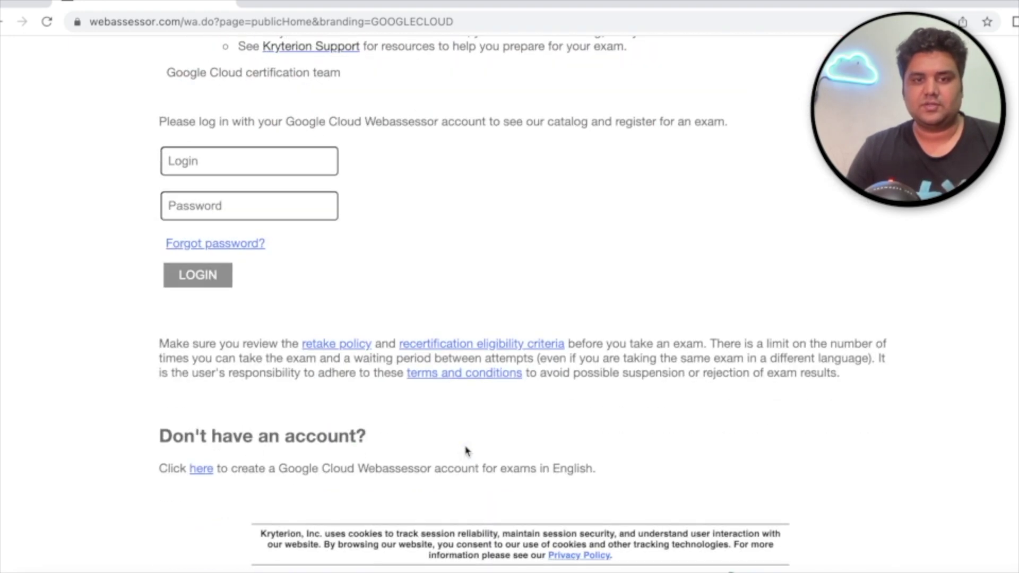
left_click(202, 469)
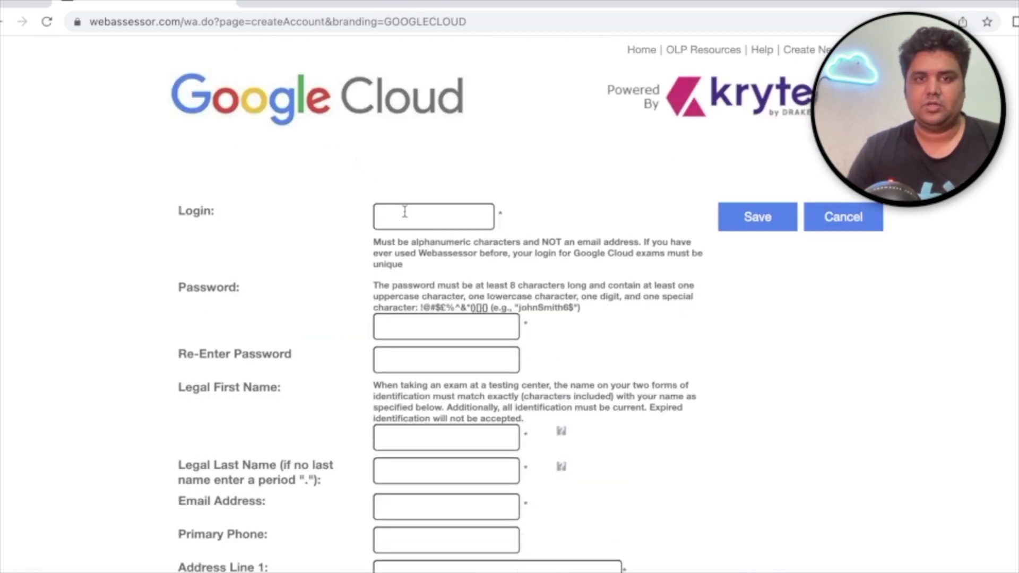
scroll(537, 366, "down", 15)
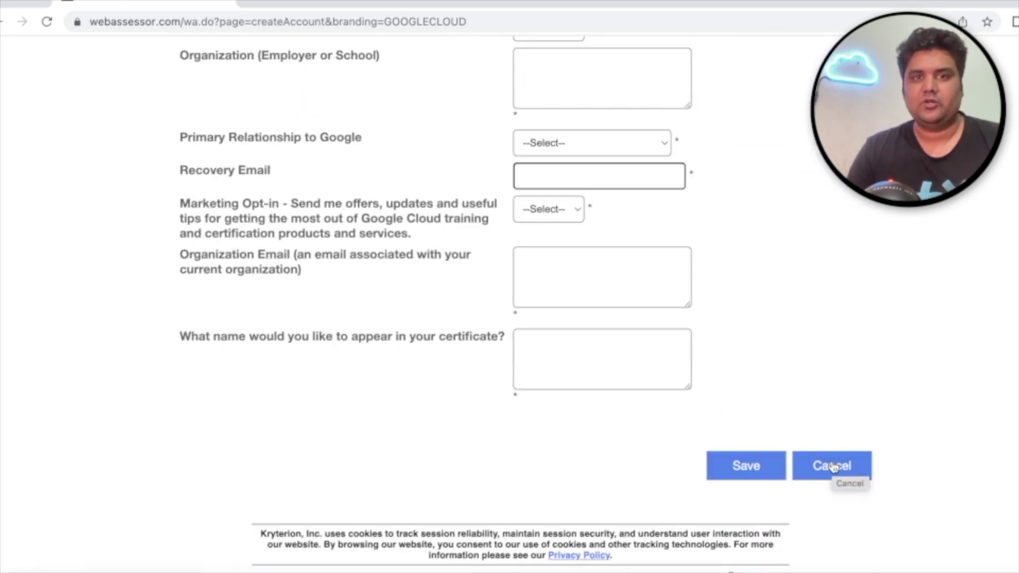
left_click(832, 467)
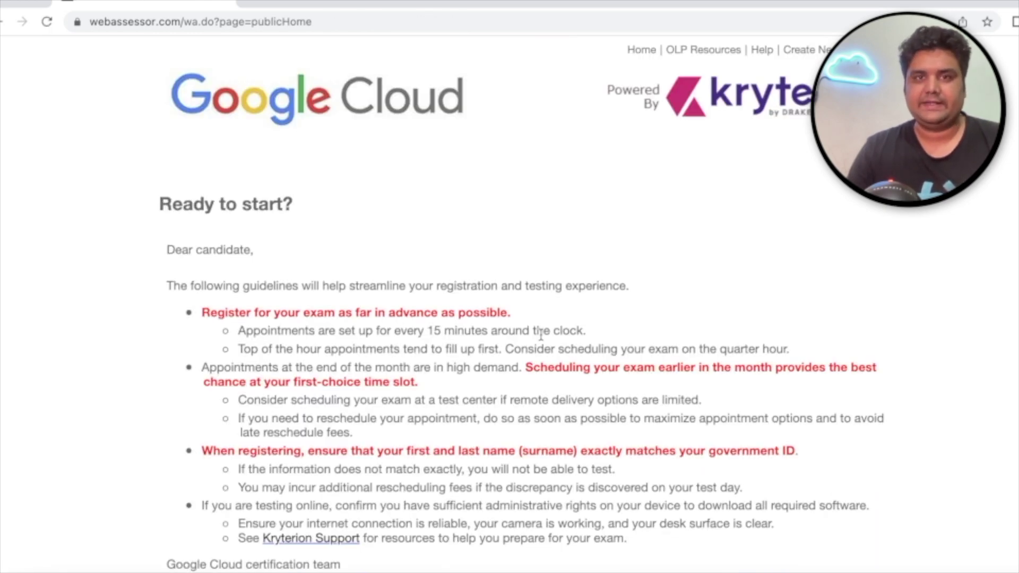
scroll(540, 335, "down", 9)
Step: Sign in to the Webassessor candidate account using the saved browser credentials
left_click(230, 169)
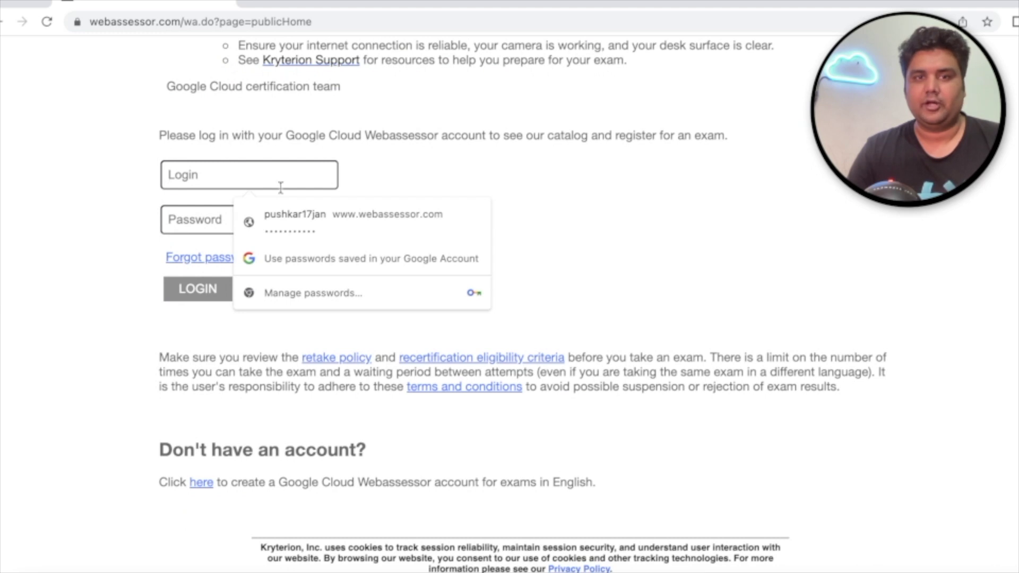
left_click(294, 220)
left_click(204, 289)
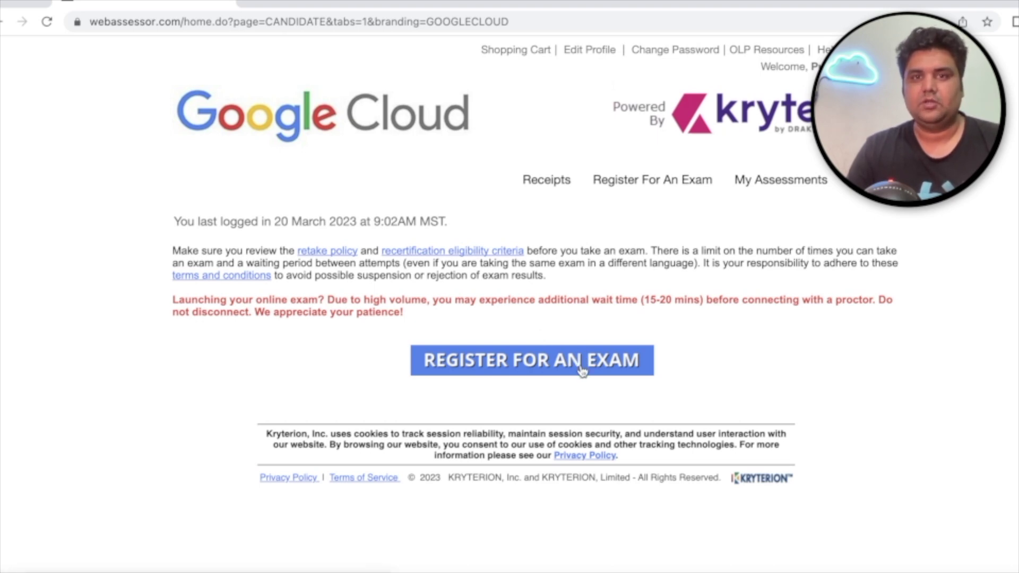
Step: Open the exam catalog and expand Cloud Digital Leader under Google Cloud Certification Exams
left_click(582, 369)
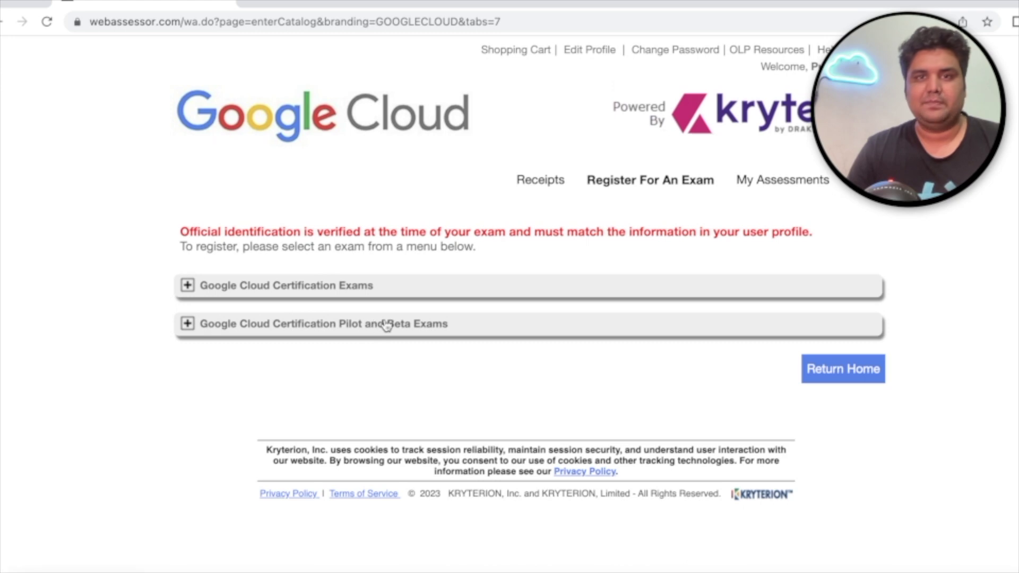
left_click(188, 288)
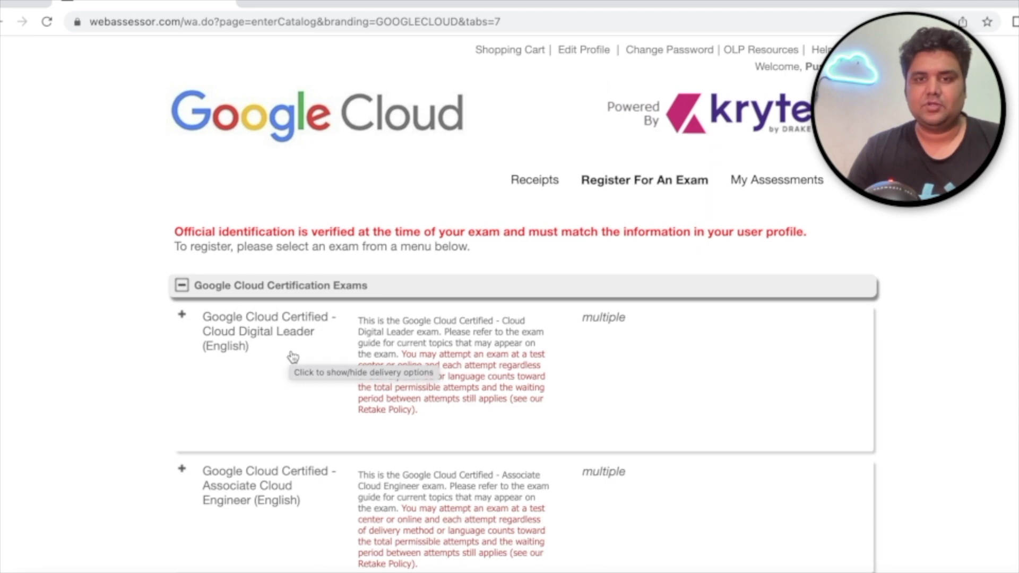
left_click(182, 322)
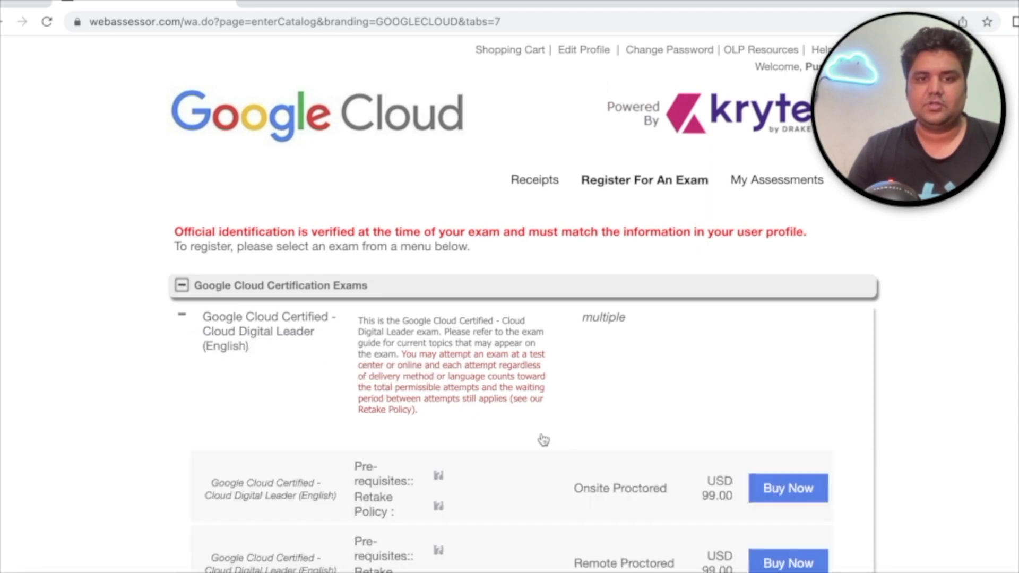
Step: Review the Onsite and Remote Proctored options at USD 99.00 and buy the Onsite one
scroll(551, 443, "down", 3)
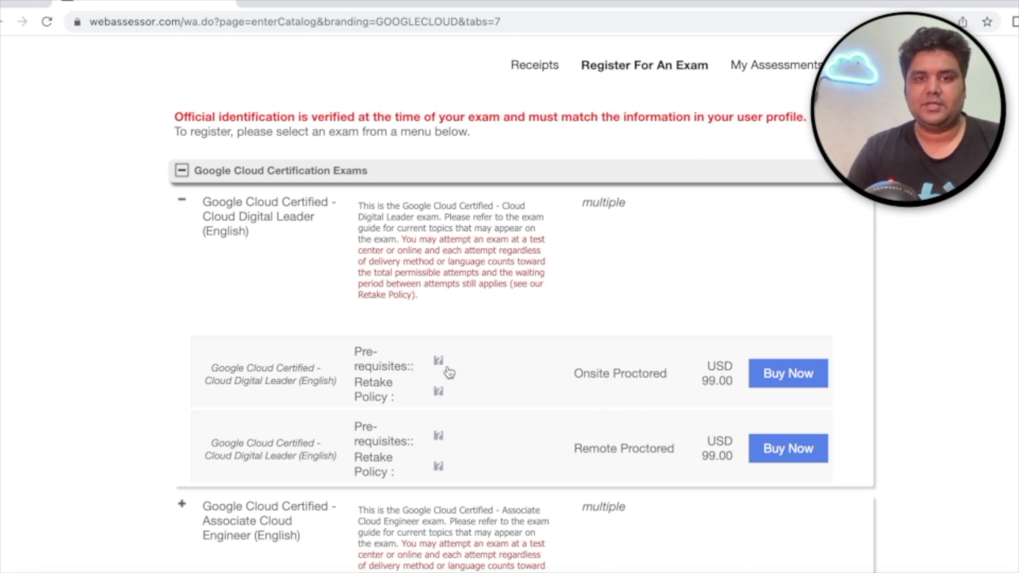
mouse_move(441, 369)
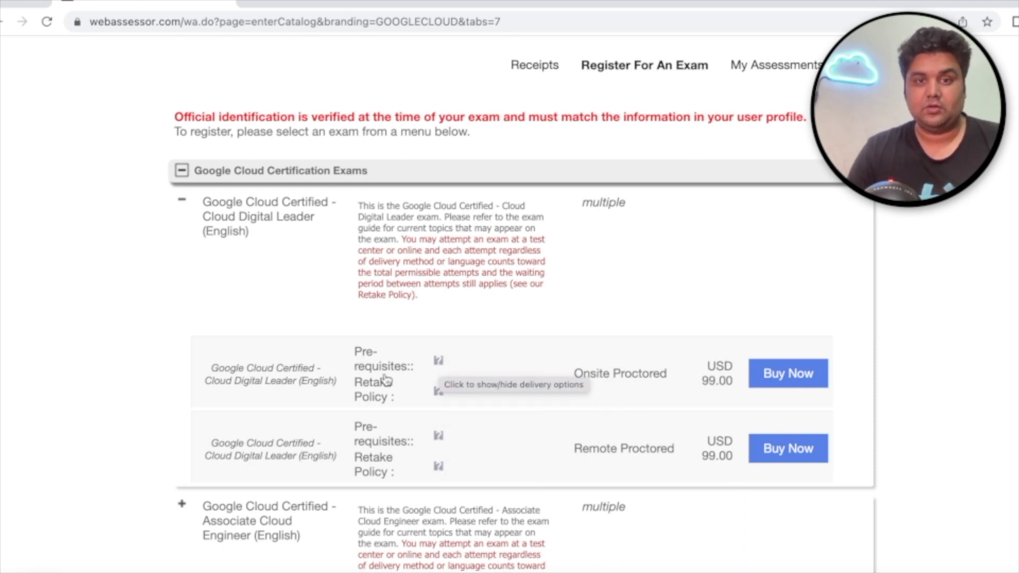
mouse_move(439, 392)
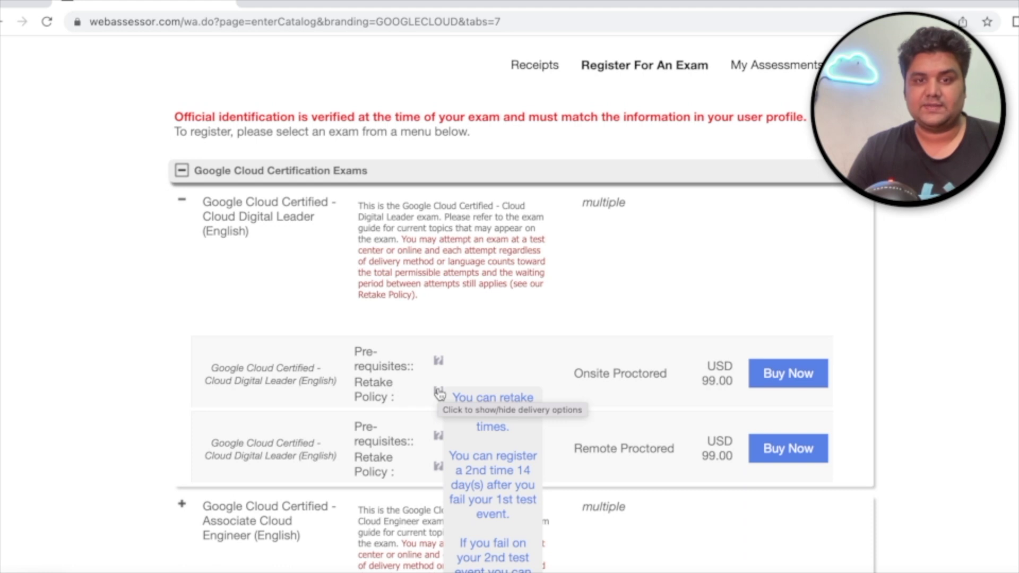
scroll(439, 393, "down", 1)
mouse_move(444, 323)
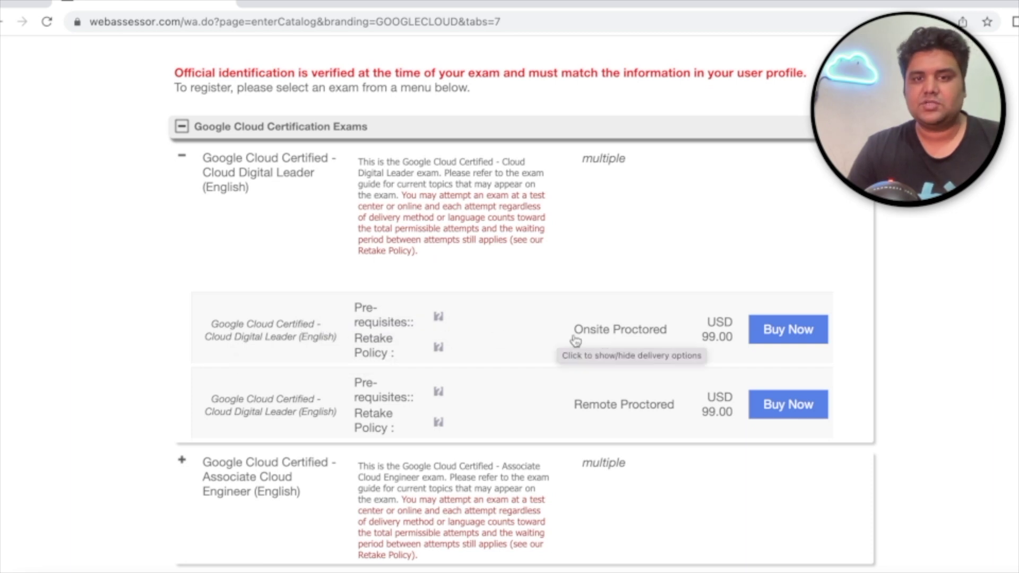
left_click(800, 333)
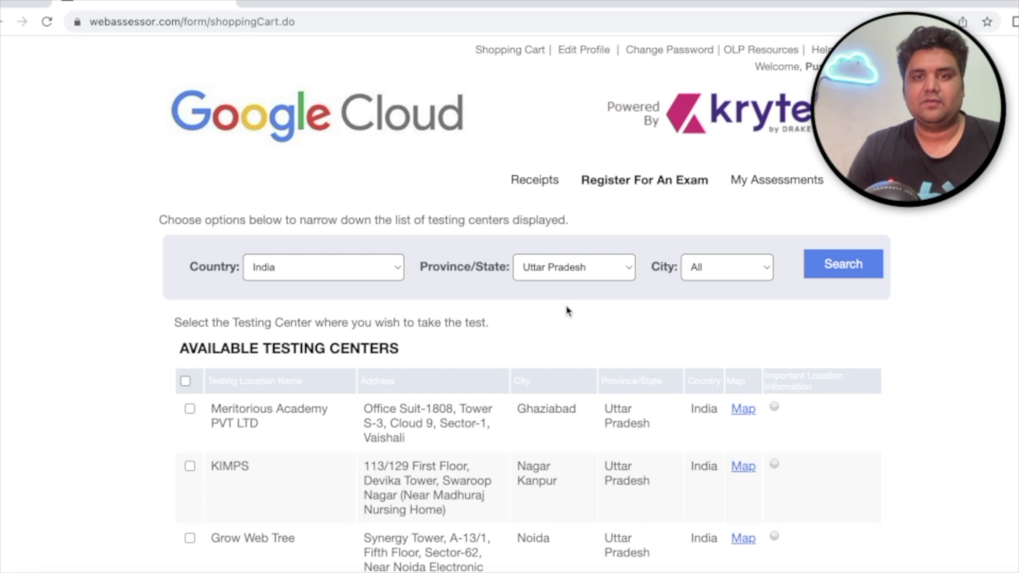
Step: Search for testing centers in India, Delhi, New Delhi
left_click(352, 264)
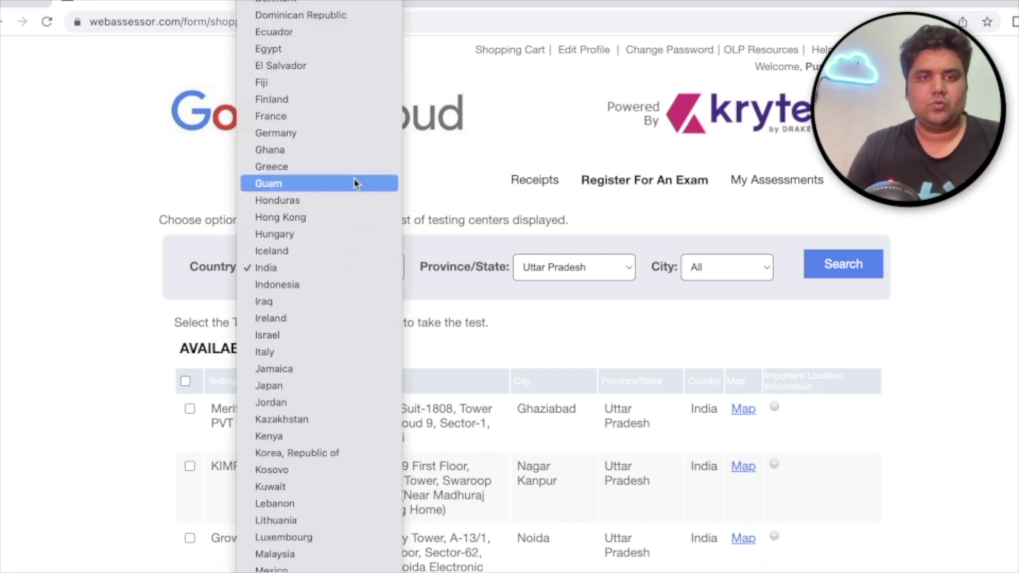
left_click(287, 271)
left_click(541, 267)
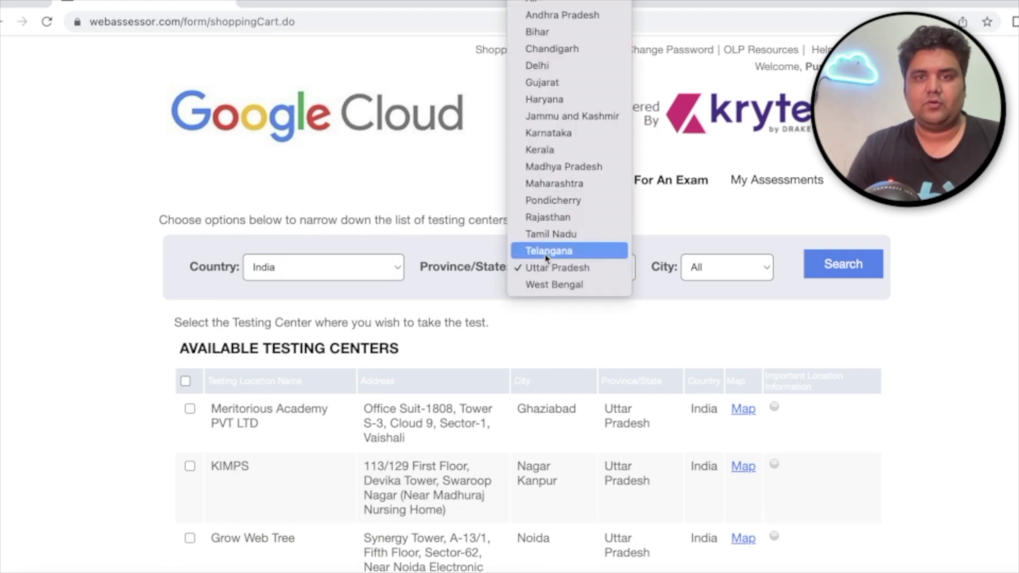
left_click(552, 68)
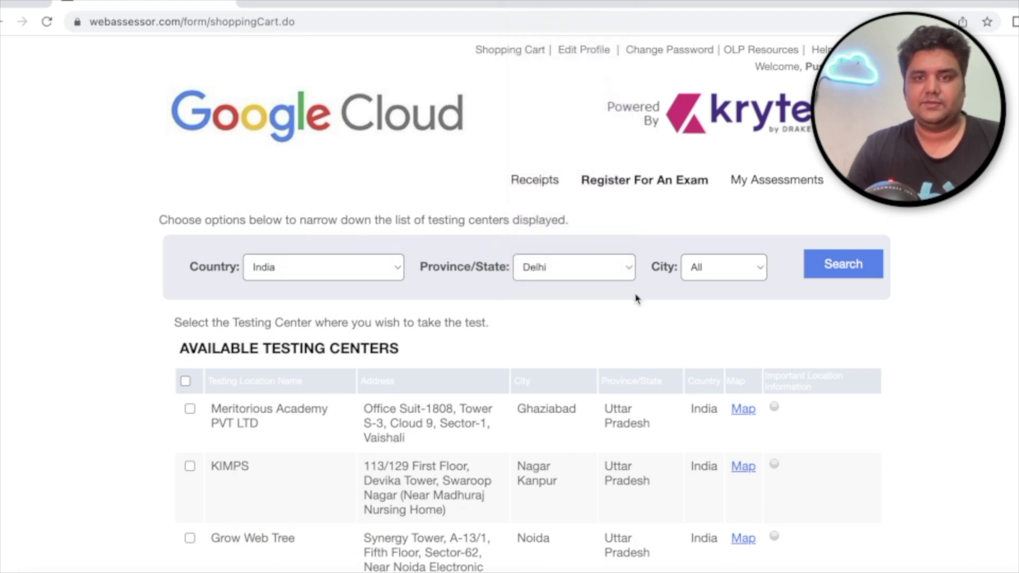
left_click(725, 268)
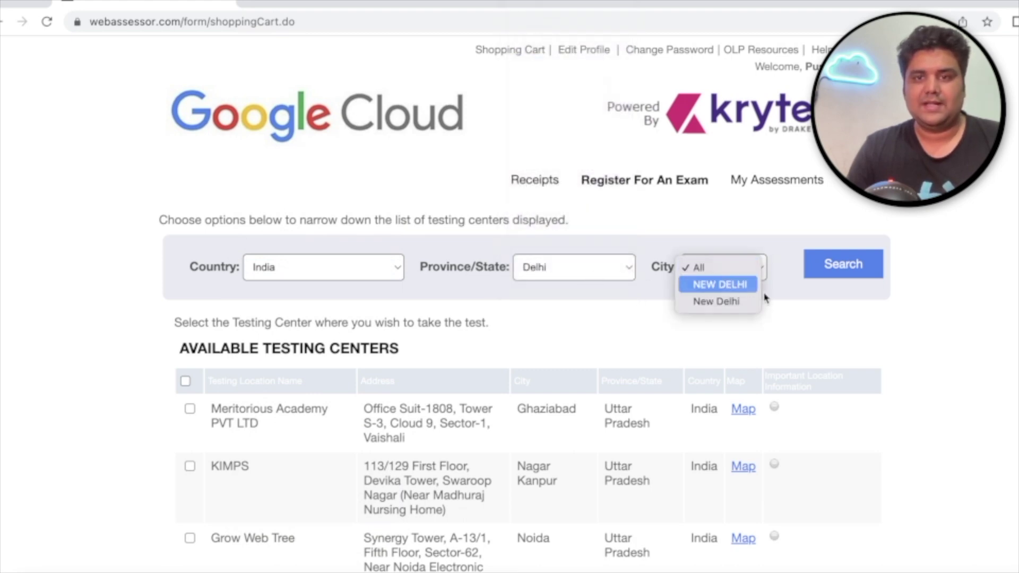
left_click(729, 289)
left_click(845, 266)
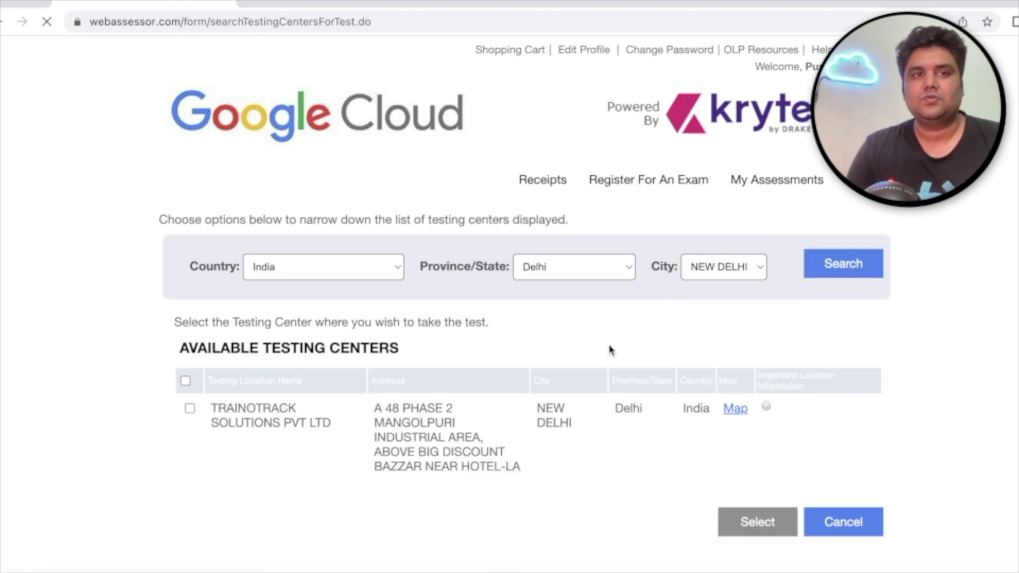
Step: Choose S Professional Assessment and Testing Center from the New Delhi results
scroll(404, 497, "down", 2)
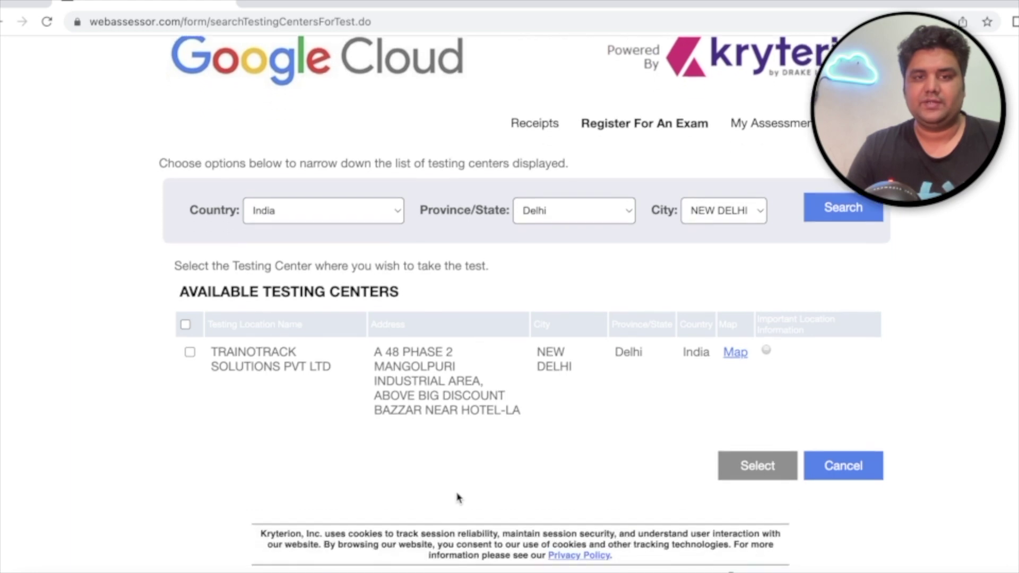
left_click(190, 352)
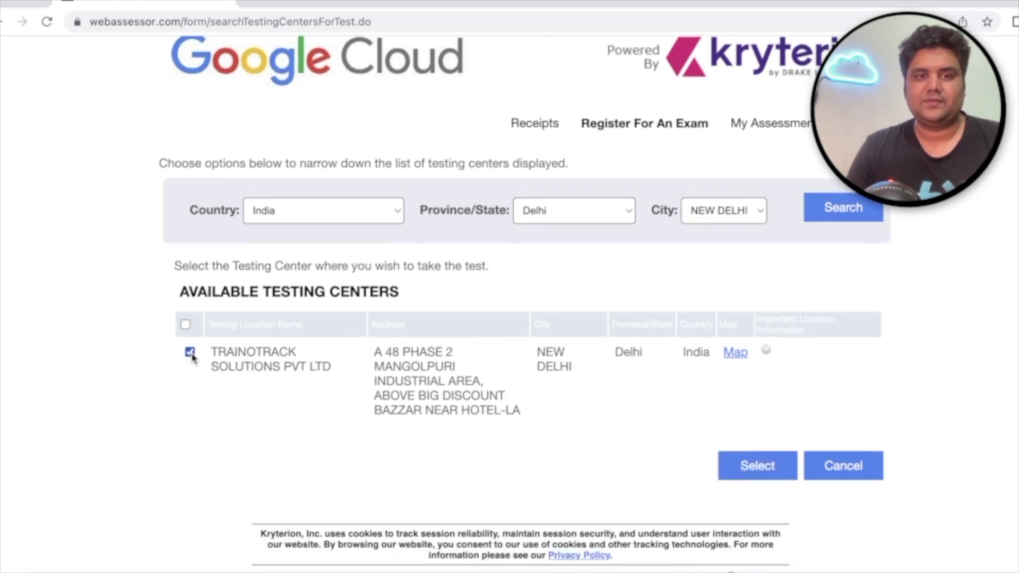
left_click(713, 221)
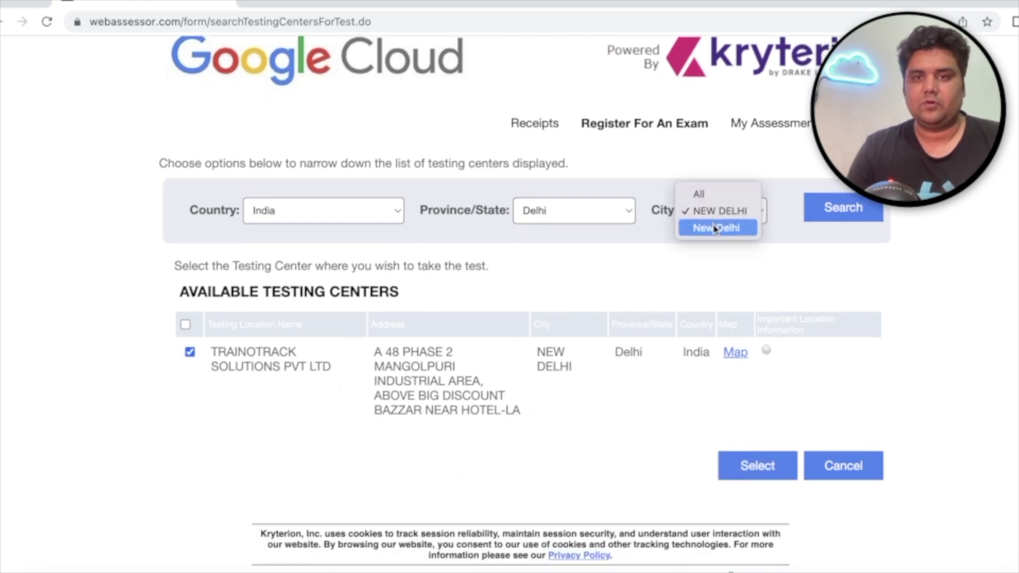
left_click(714, 227)
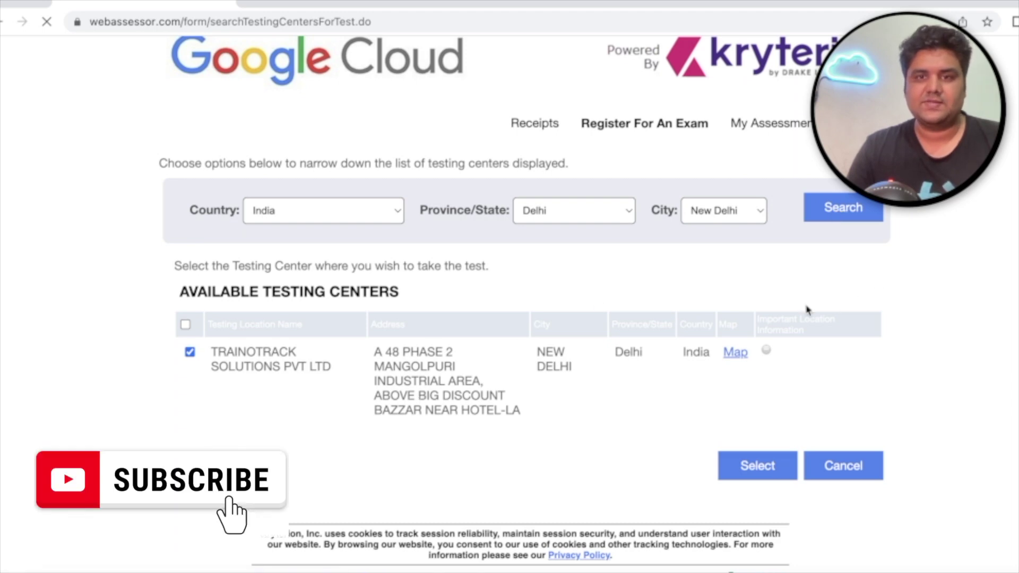
scroll(533, 427, "down", 2)
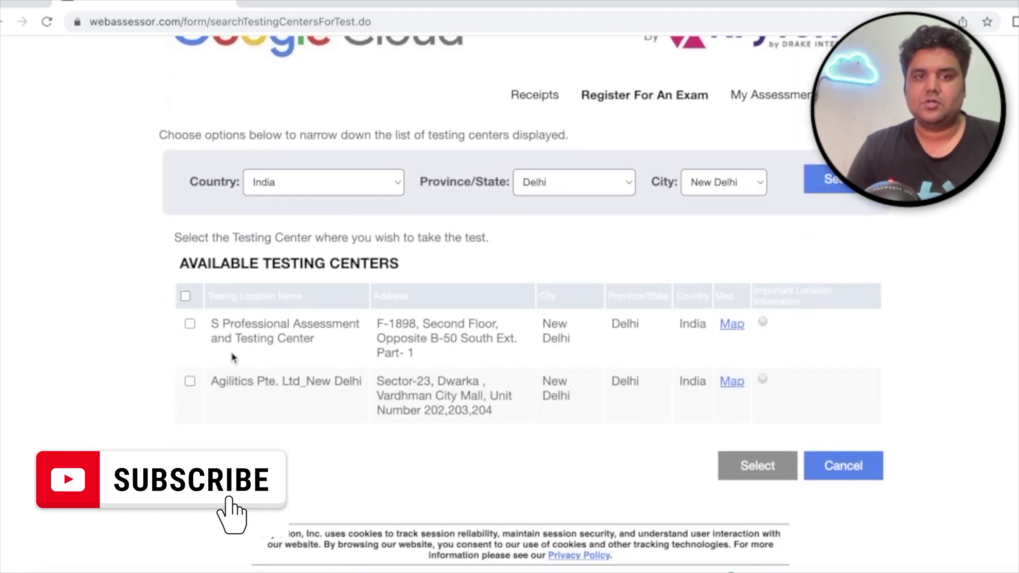
left_click_drag(431, 338, 459, 357)
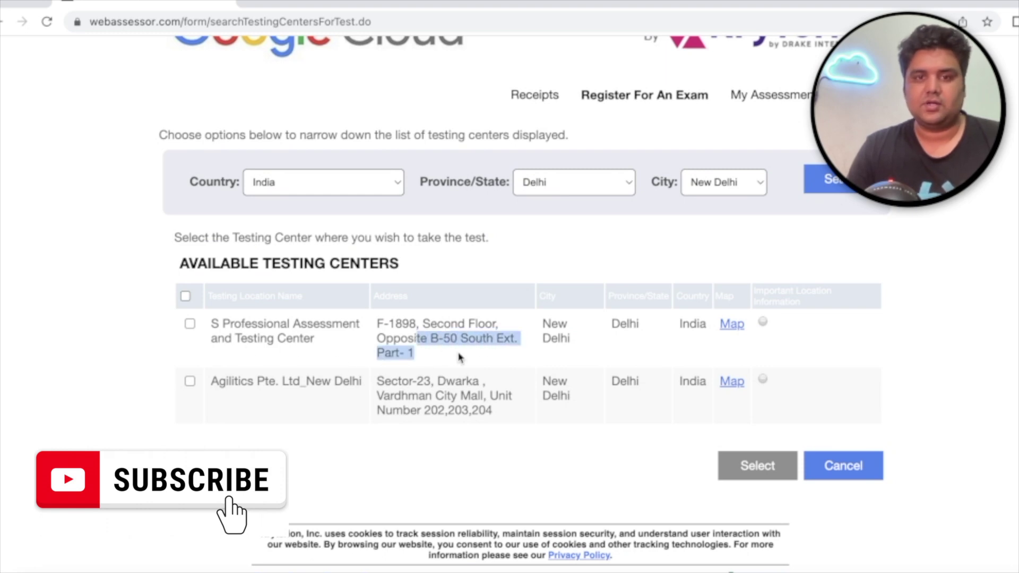
left_click(455, 395)
left_click(189, 324)
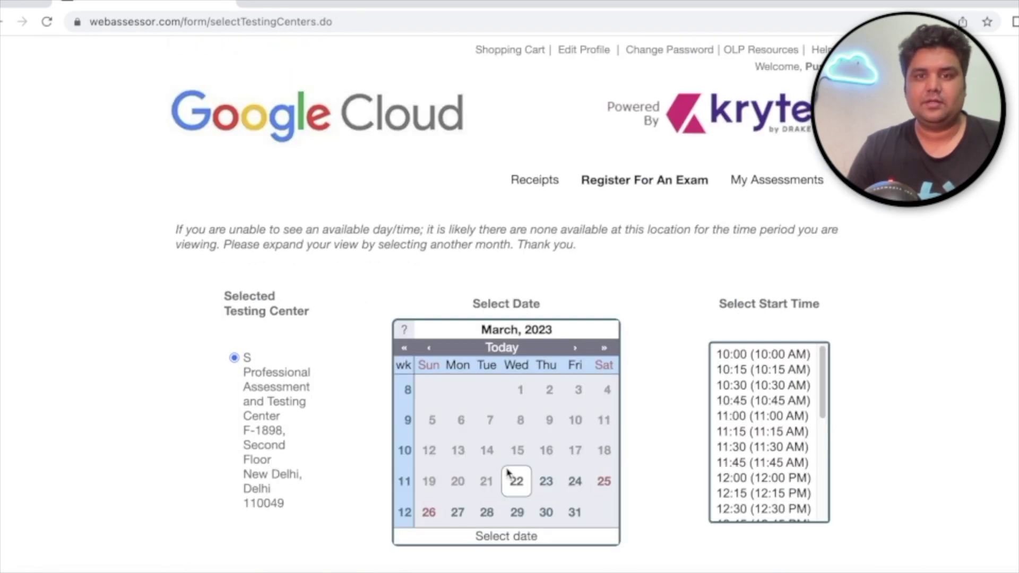
Step: Book Friday 21 April 2023 at 11:00 AM, accept the terms, and confirm the slot
scroll(910, 415, "down", 3)
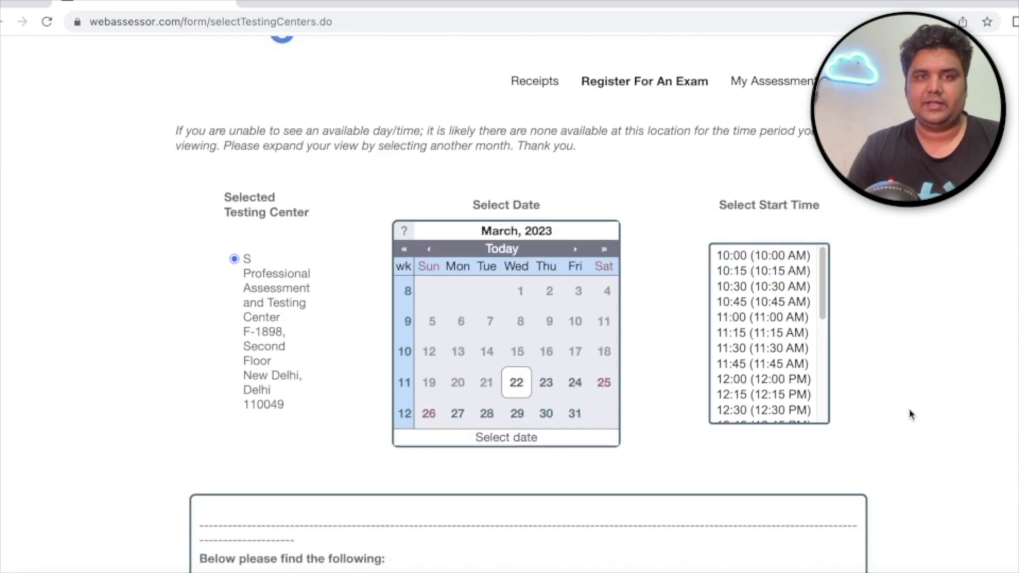
left_click(575, 251)
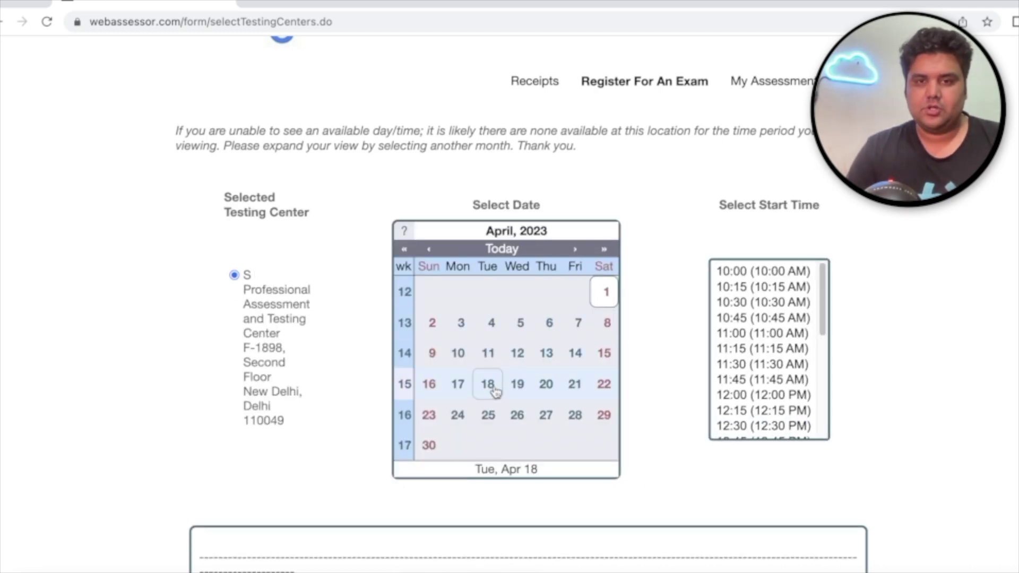
left_click(575, 388)
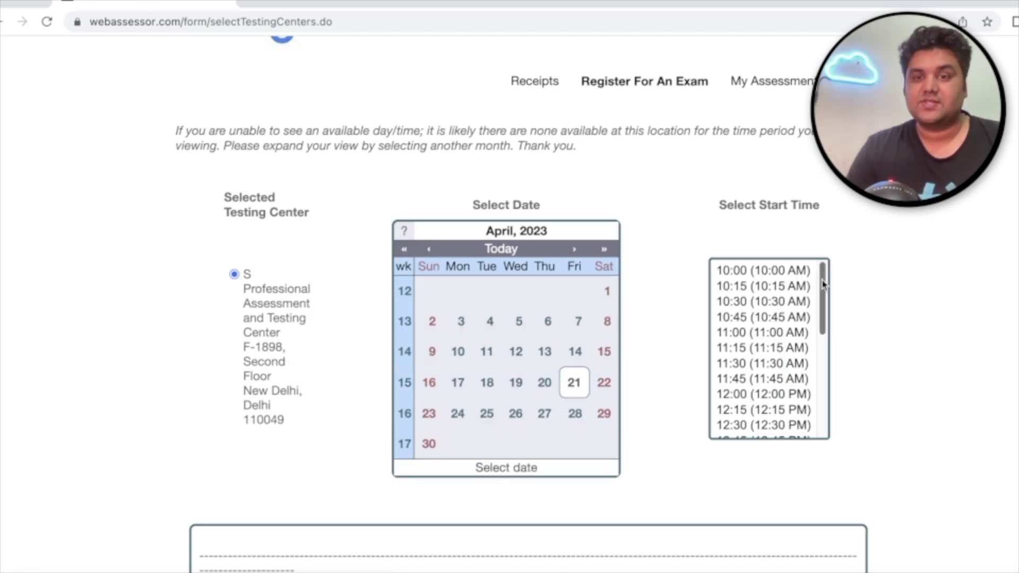
scroll(823, 282, "down", 1)
scroll(824, 281, "up", 1)
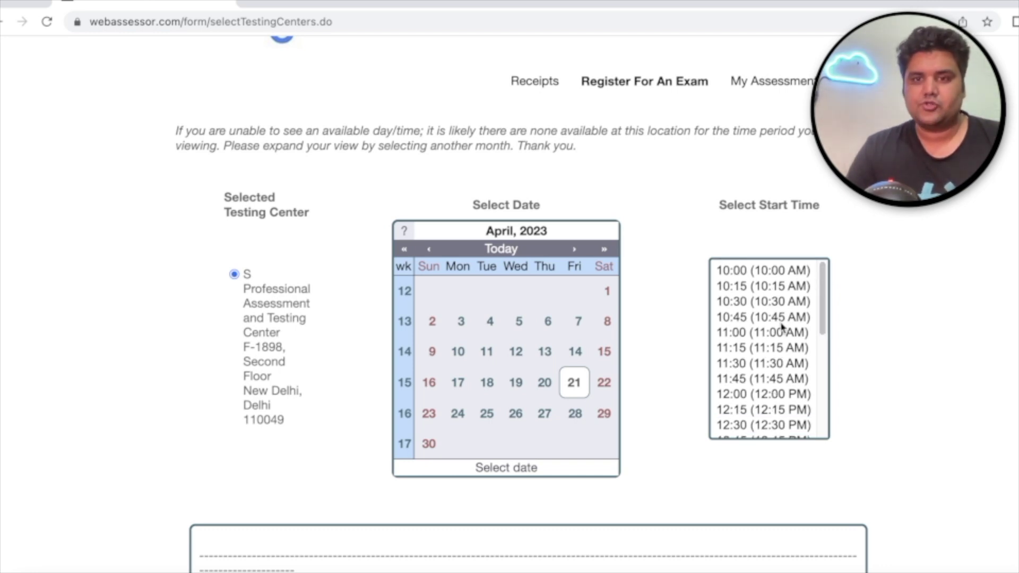
left_click(749, 334)
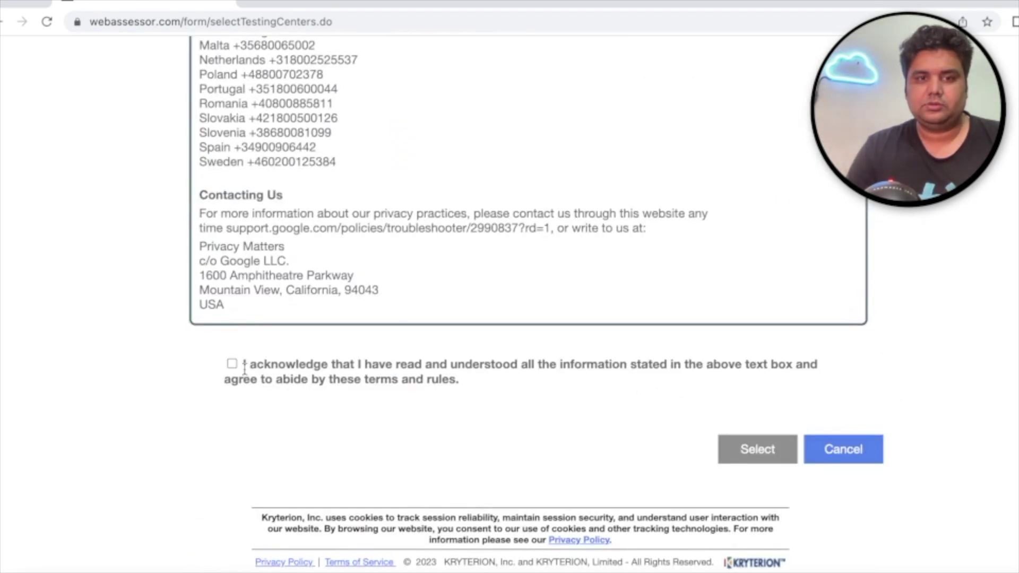
left_click(234, 365)
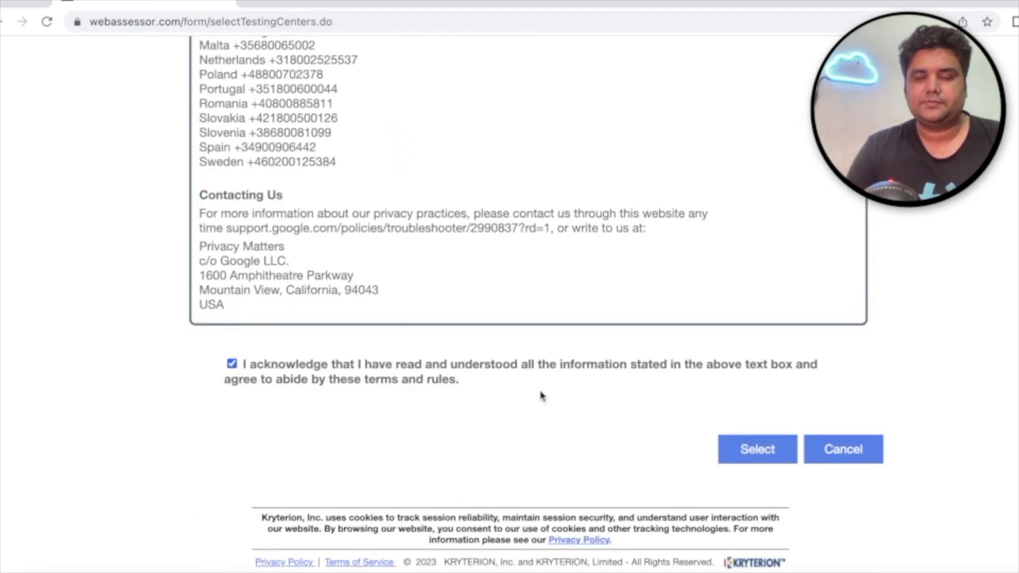
left_click(739, 448)
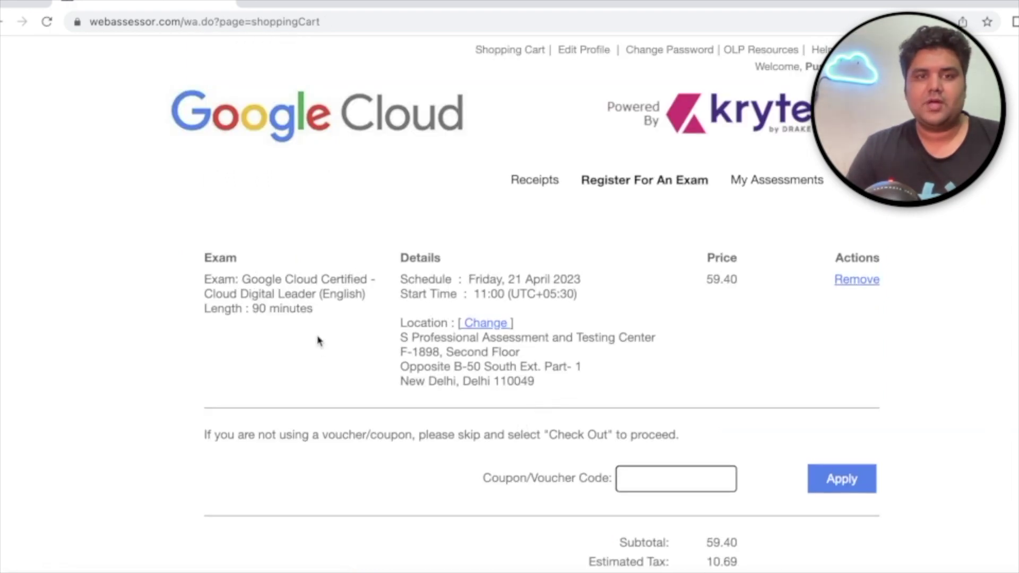
left_click_drag(207, 280, 580, 295)
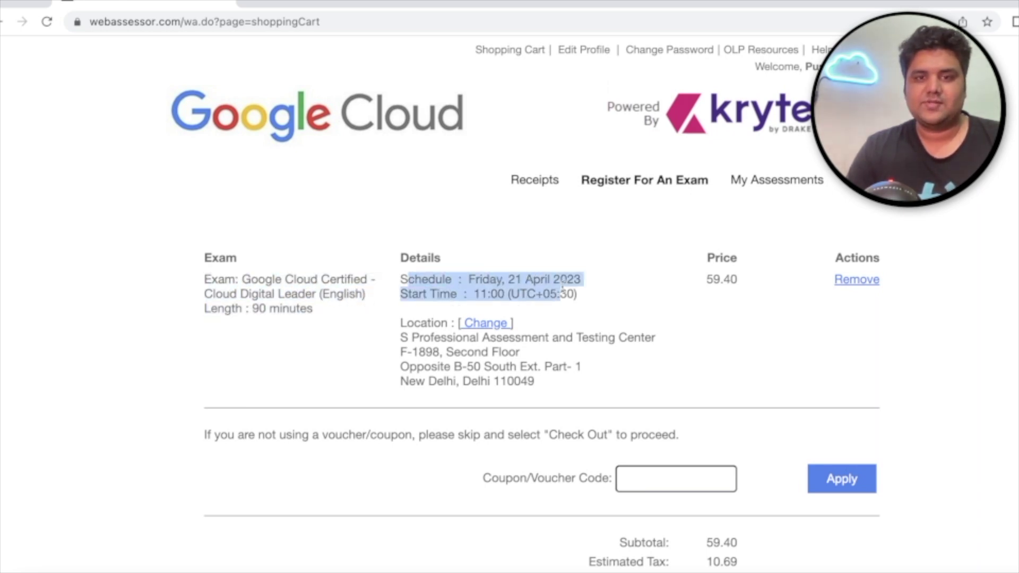
left_click_drag(409, 335, 603, 384)
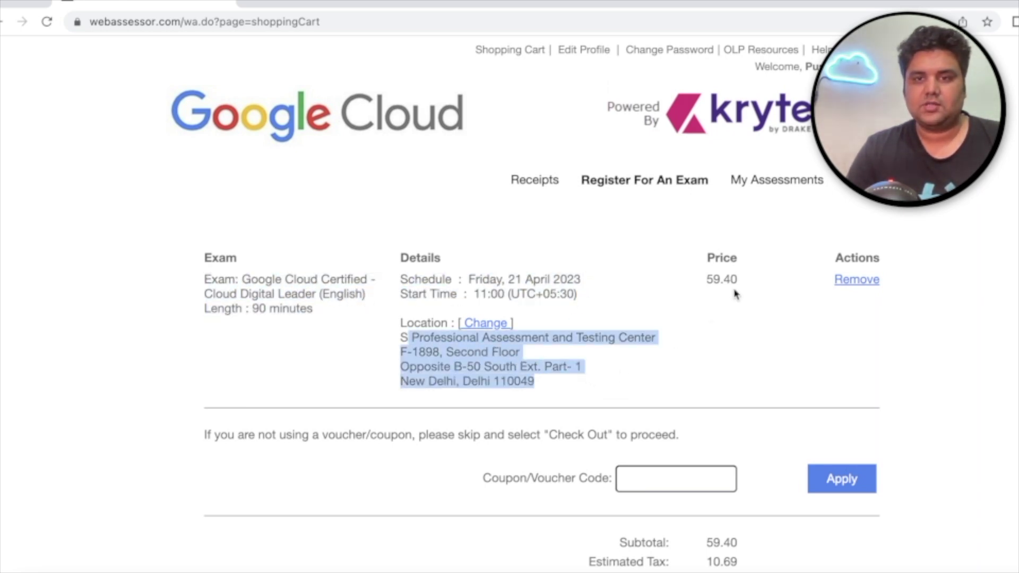
left_click_drag(721, 279, 748, 287)
left_click(745, 324)
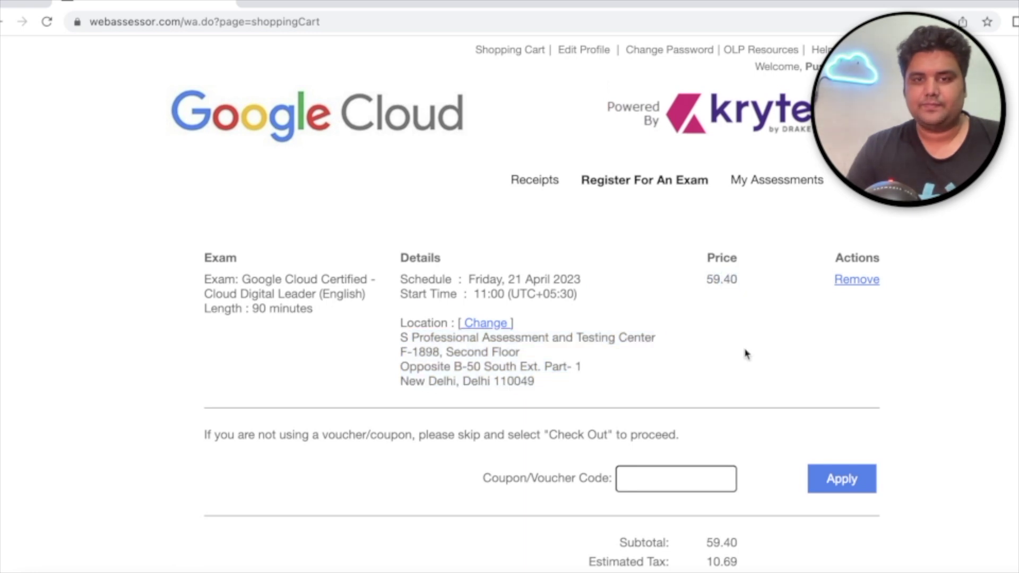
scroll(793, 450, "down", 1)
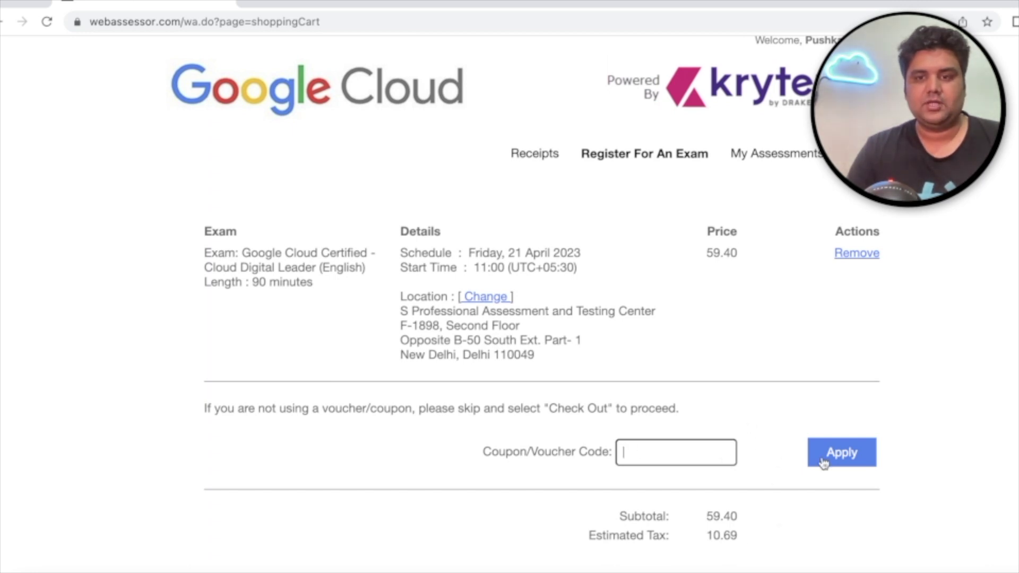
scroll(947, 467, "down", 5)
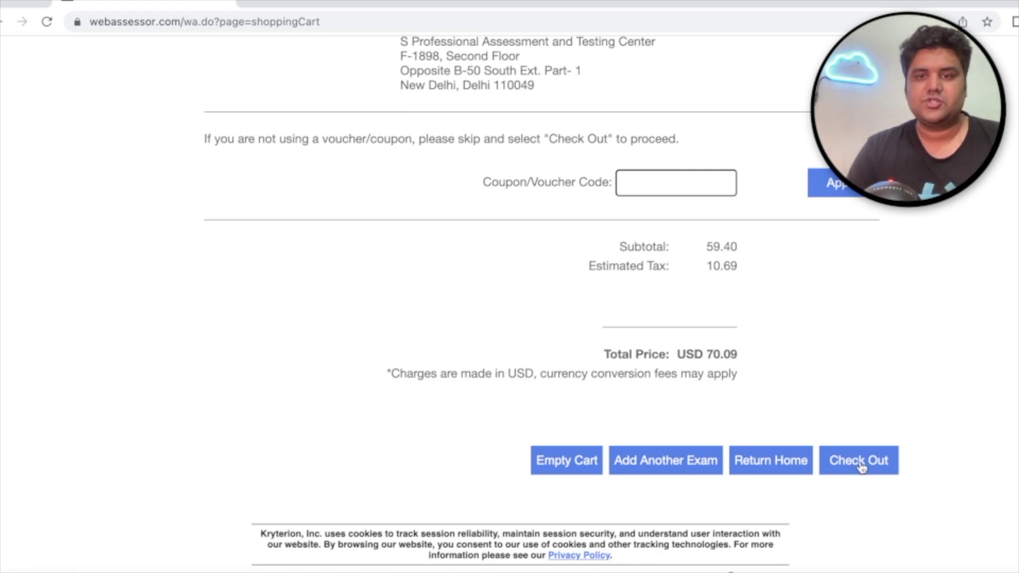
left_click_drag(604, 355, 747, 363)
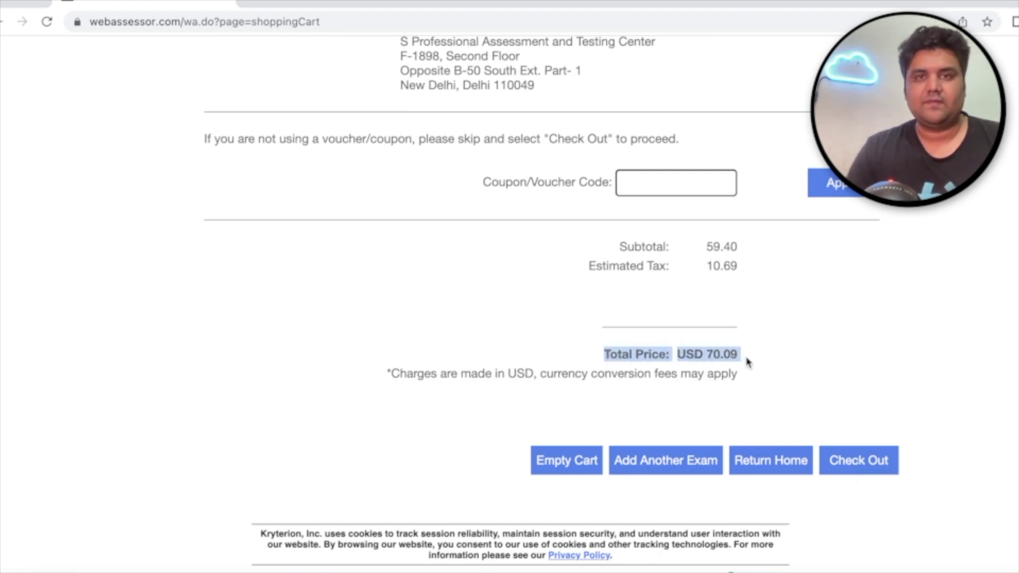
left_click(826, 411)
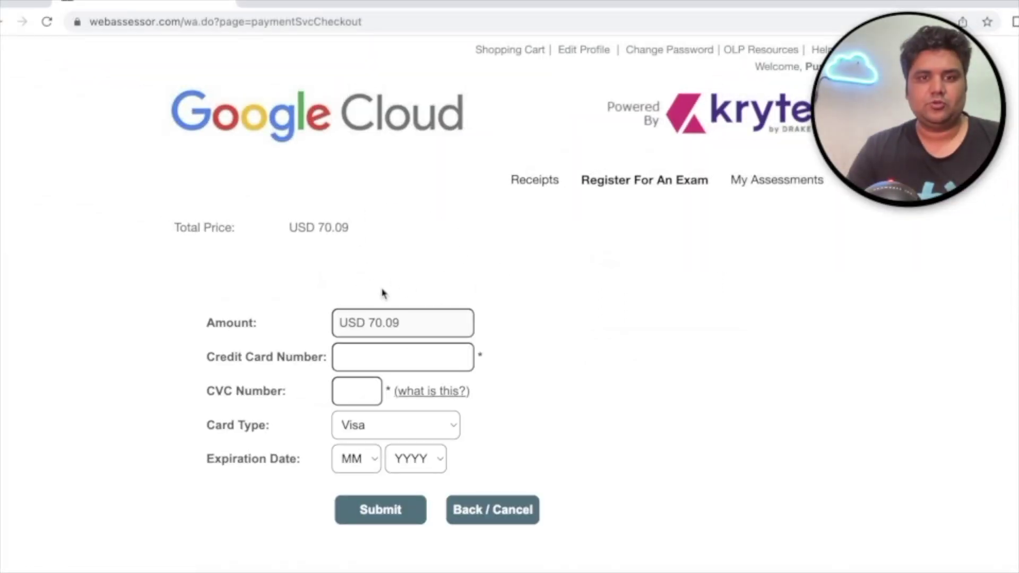
Step: Scroll down the shopping cart showing the USD 70.09 total
scroll(391, 285, "down", 2)
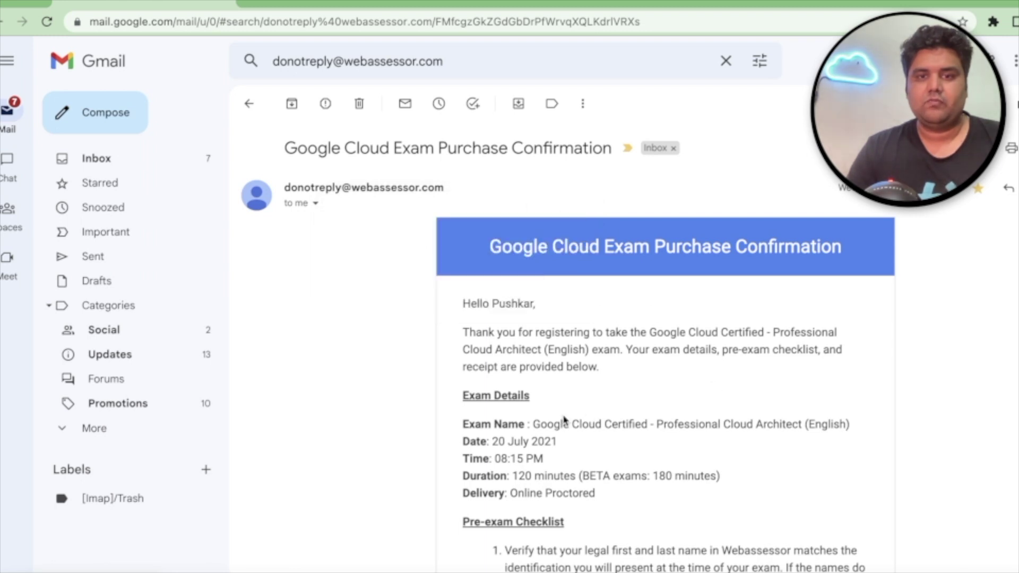
Step: Highlight the exam name, date and time, and duration in the purchase confirmation email
left_click_drag(534, 426, 872, 429)
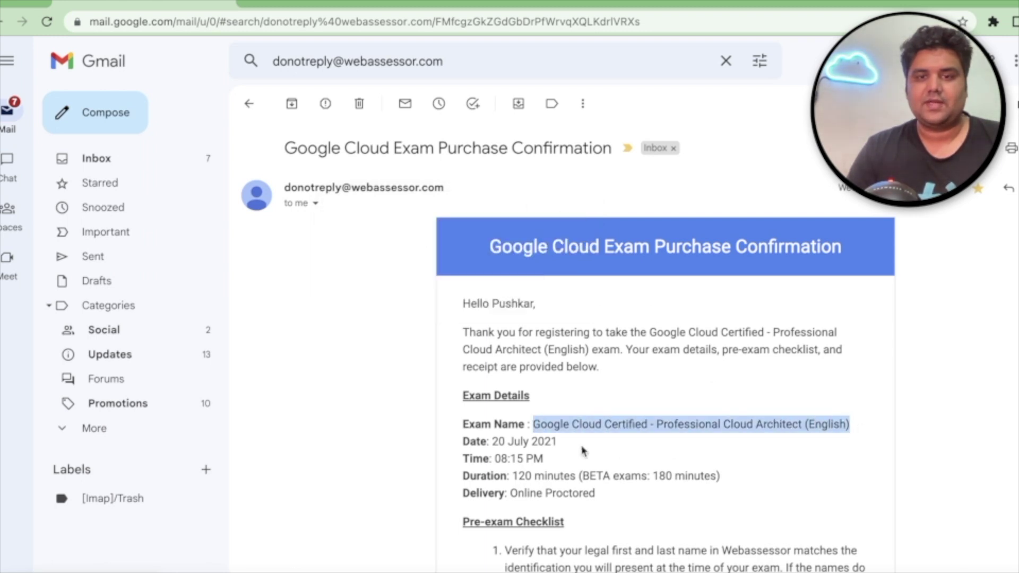
left_click_drag(484, 443, 561, 444)
left_click_drag(491, 459, 589, 476)
left_click_drag(537, 492, 595, 493)
Step: Scroll through the rest of the email, jump to its top, and return to Webassessor checkout
scroll(593, 400, "down", 2)
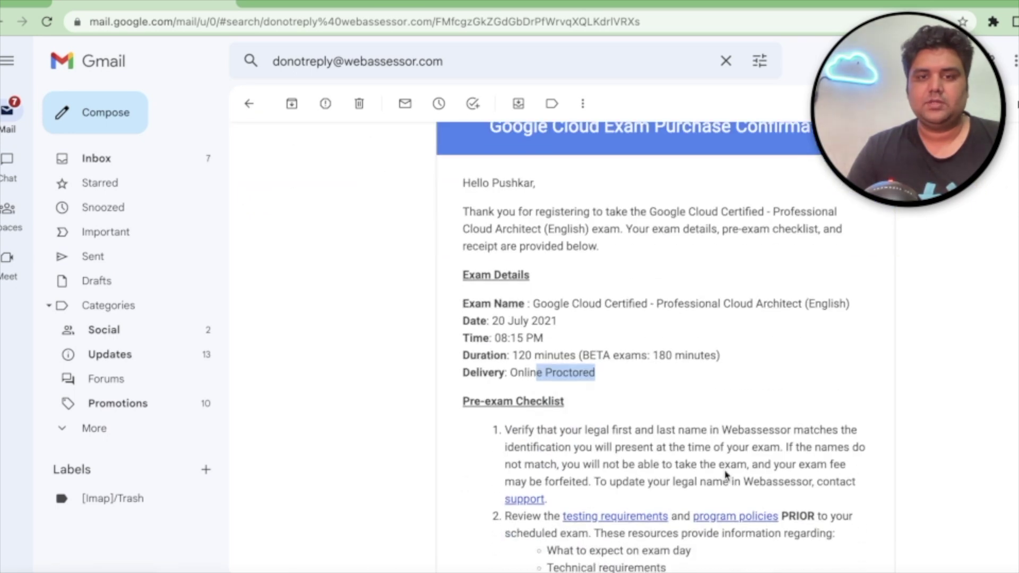
scroll(621, 464, "down", 1)
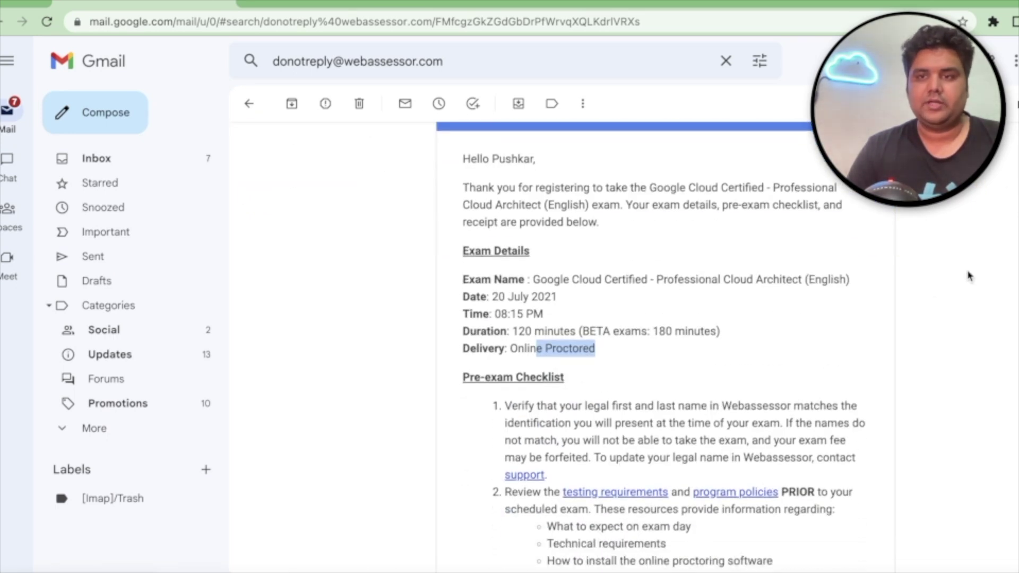
scroll(663, 345, "down", 9)
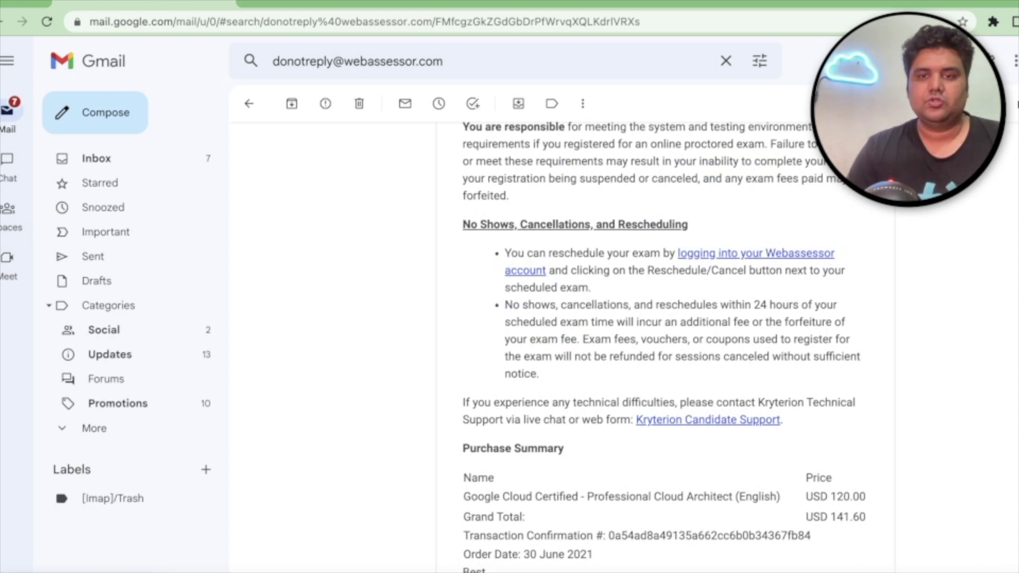
scroll(766, 218, "up", 10)
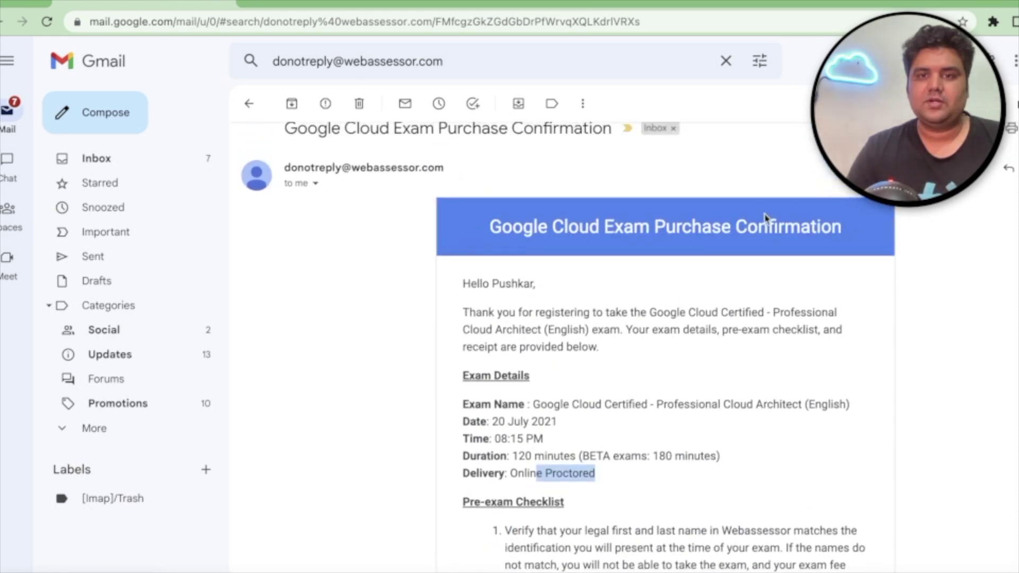
double_click(766, 217)
scroll(762, 368, "down", 3)
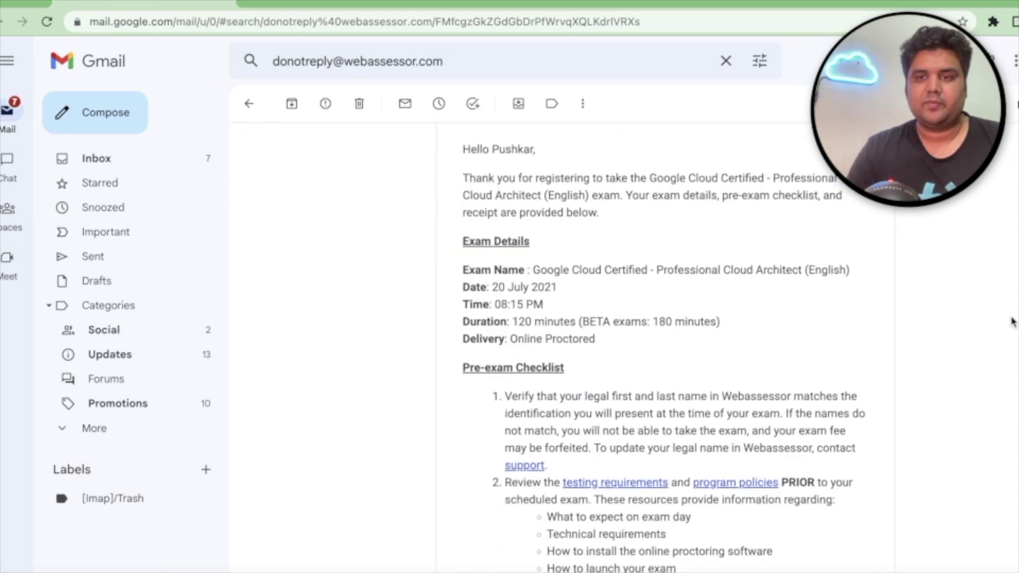
scroll(663, 345, "down", 3)
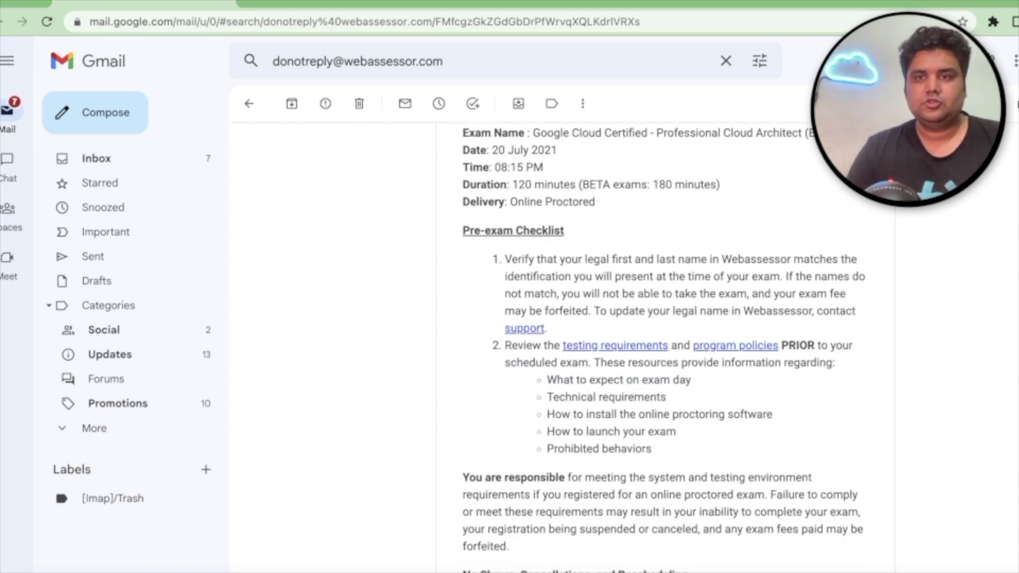
key("Home")
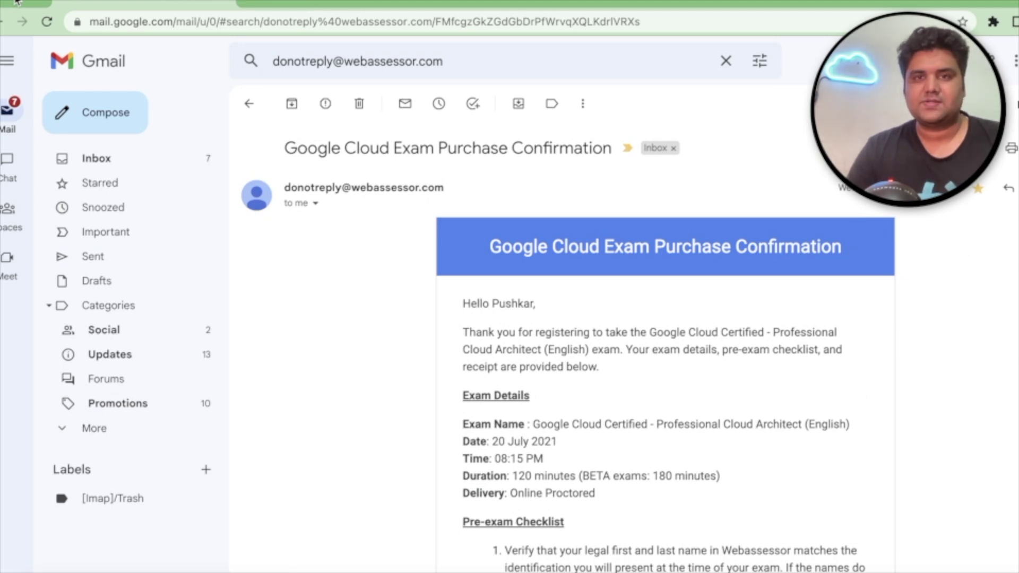
left_click(32, 5)
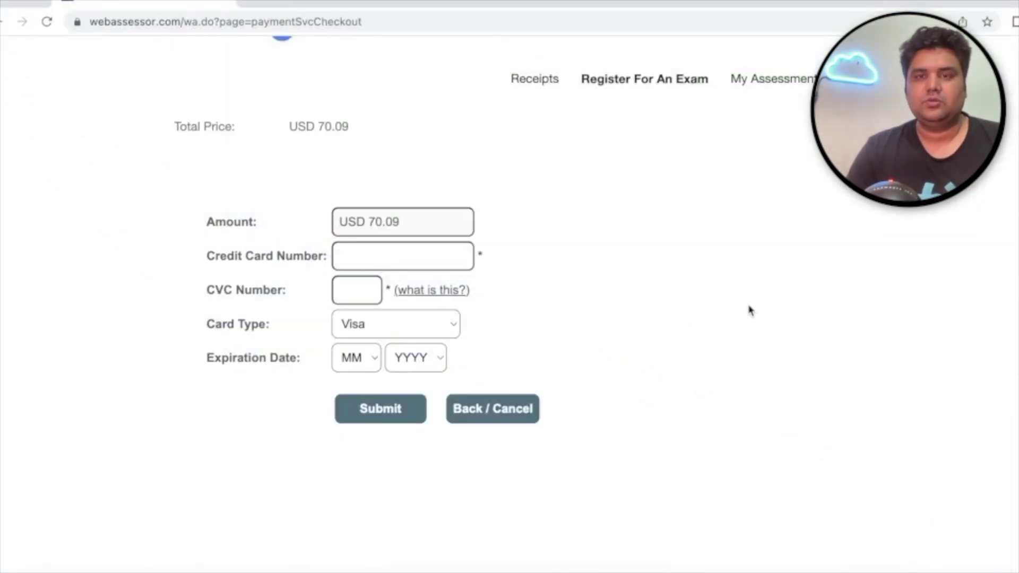
Step: Scroll the USD 70.09 payment checkout page down and back up
scroll(837, 340, "down", 3)
scroll(847, 346, "up", 5)
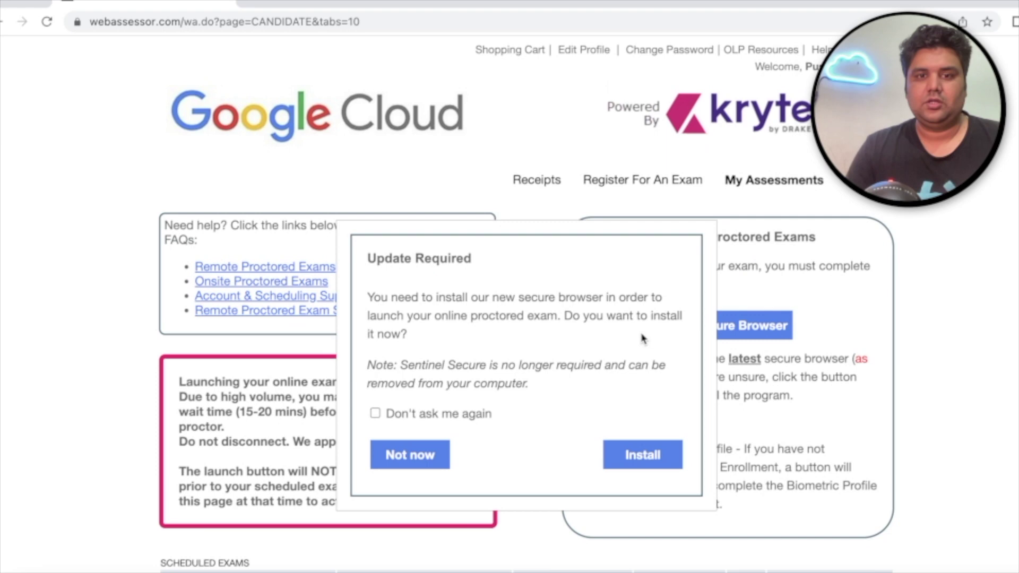
Step: Decline the secure-browser update with Not now and scroll to Scheduled Exams
left_click(419, 454)
scroll(543, 420, "down", 5)
scroll(544, 421, "down", 3)
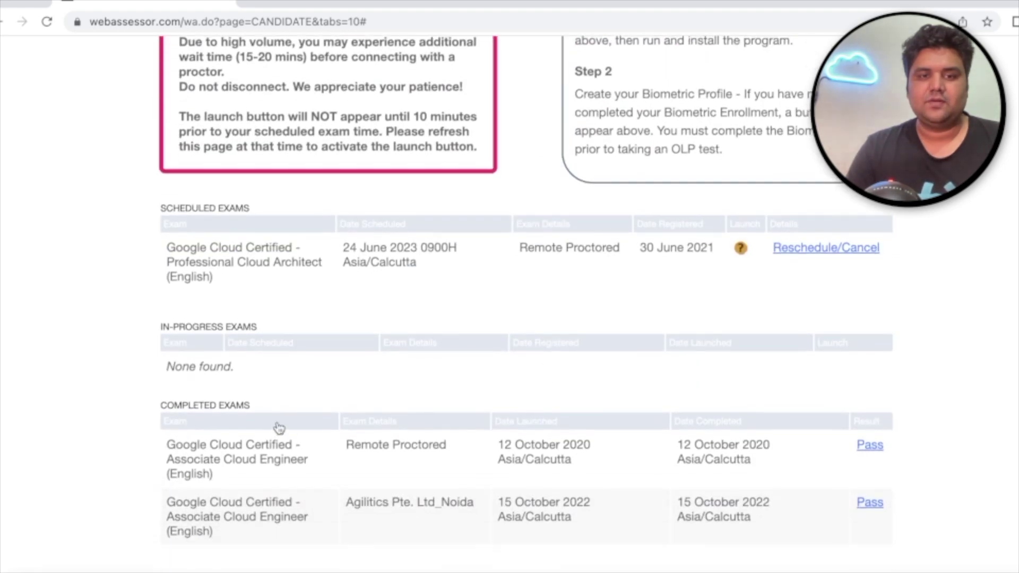
scroll(484, 455, "up", 3)
scroll(484, 455, "up", 3)
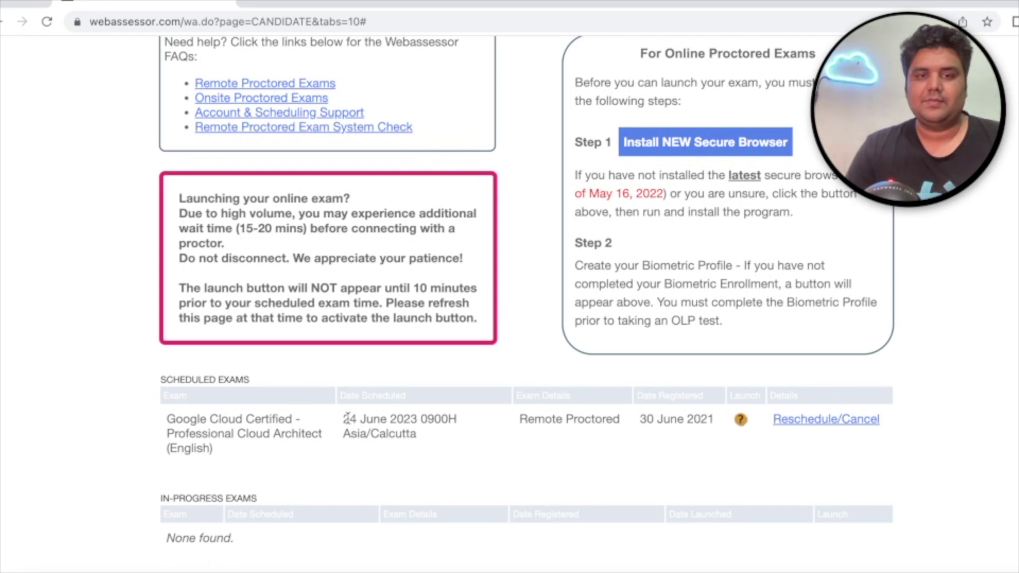
Step: Highlight the Professional Cloud Architect exam's 24 June 2023 date and 0900H start time
left_click_drag(345, 419, 417, 431)
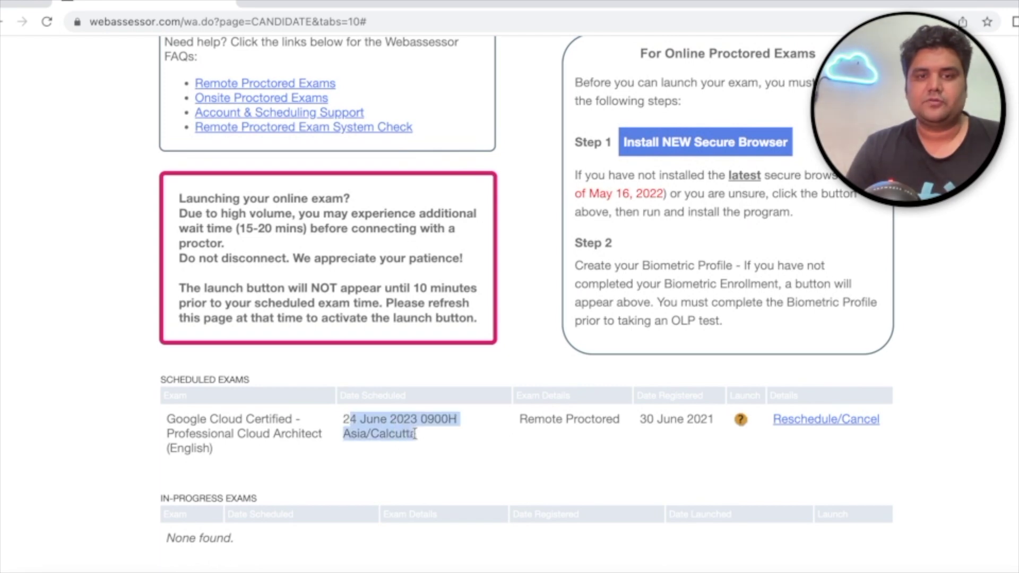
left_click(433, 442)
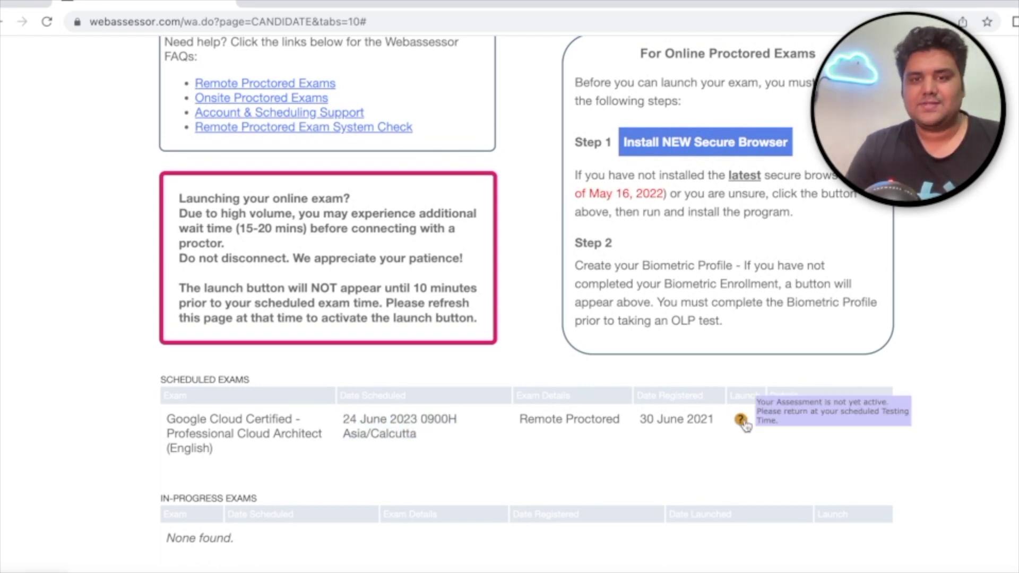
left_click_drag(422, 418, 450, 419)
left_click(462, 431)
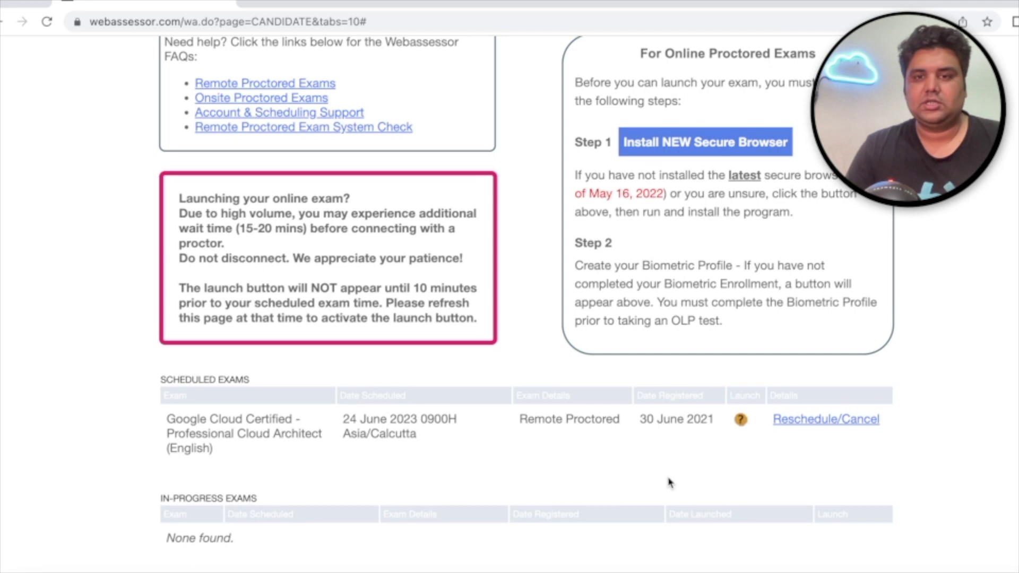
mouse_move(742, 426)
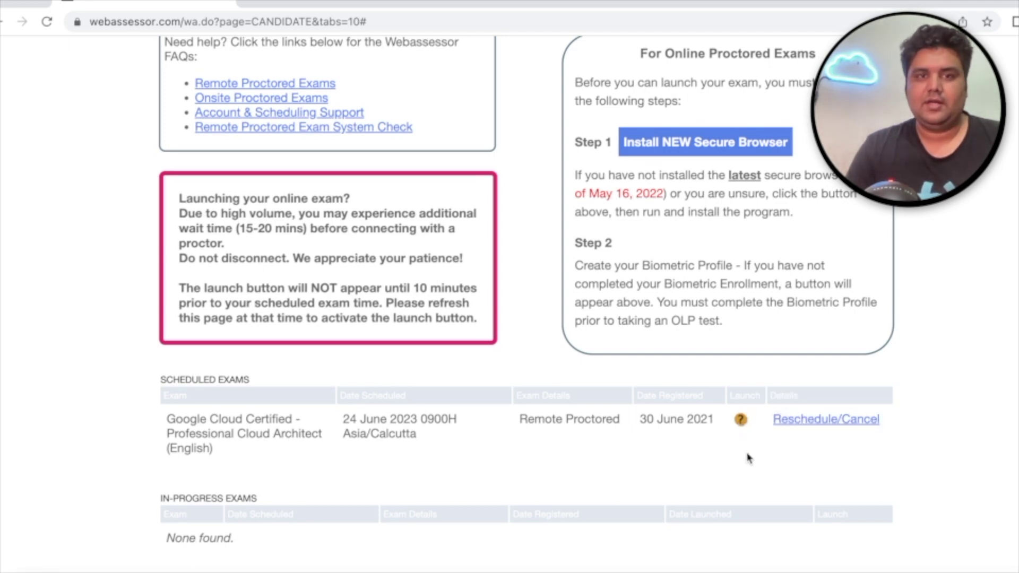
scroll(617, 397, "up", 2)
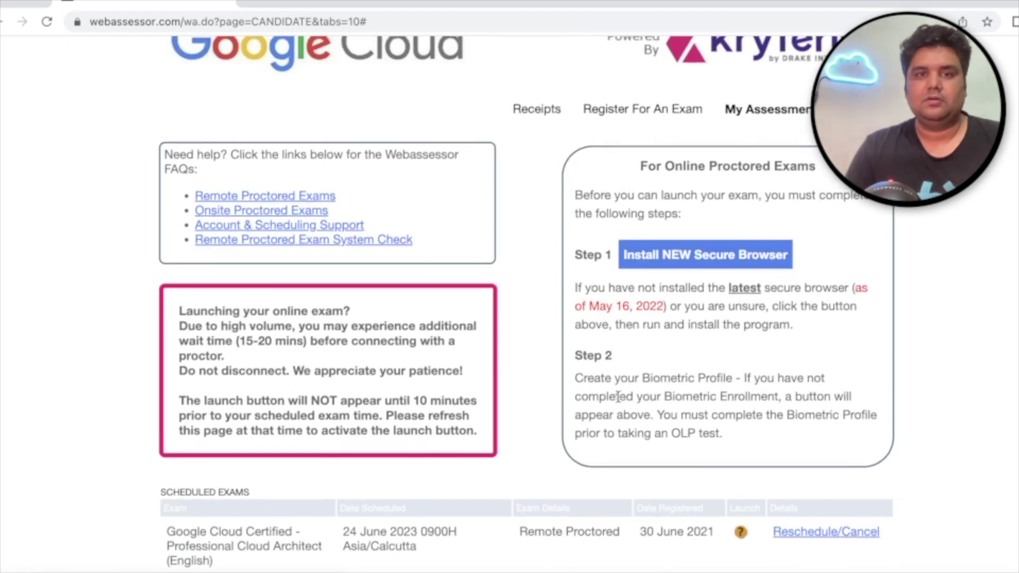
scroll(573, 441, "up", 1)
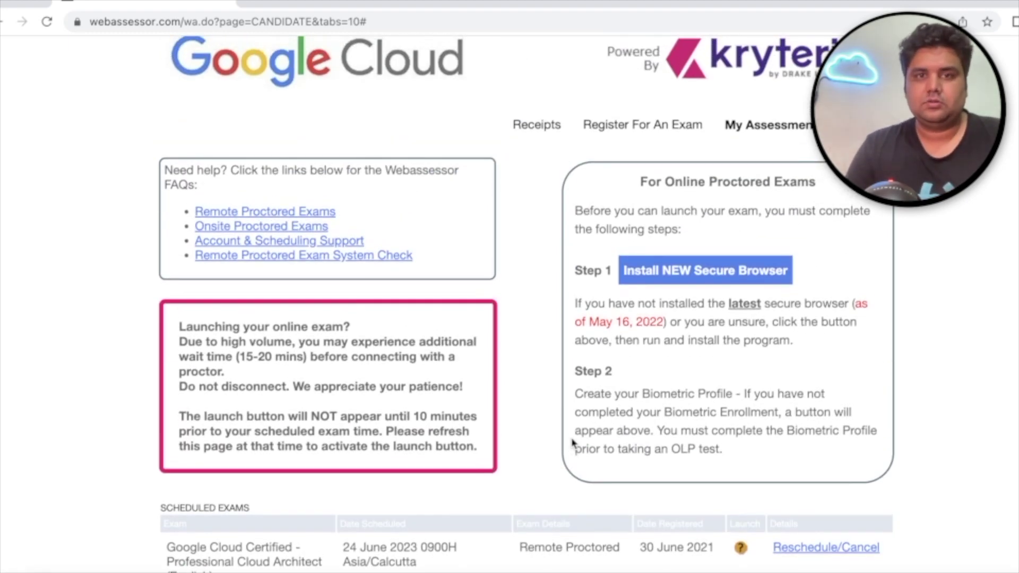
scroll(534, 388, "up", 1)
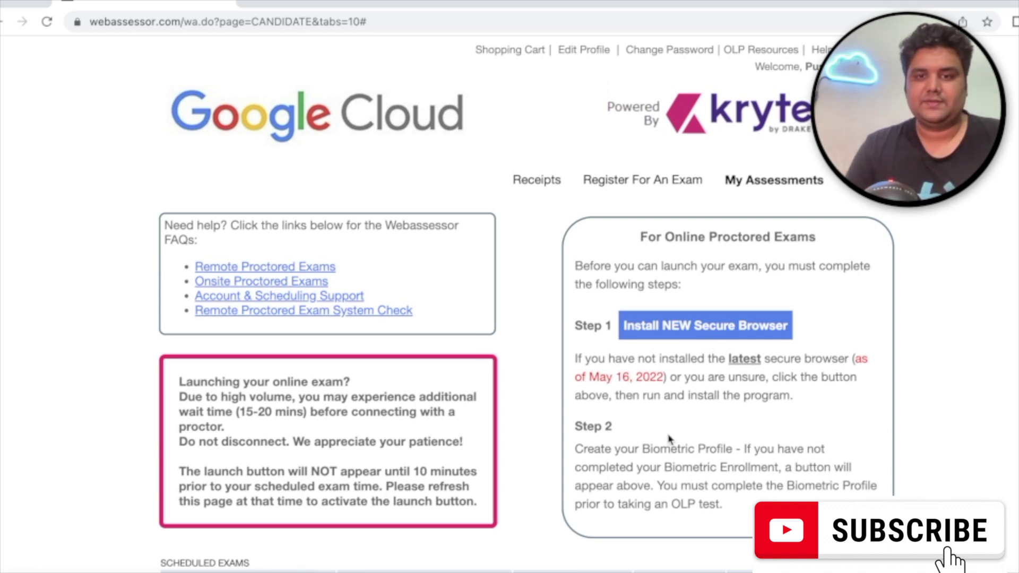
left_click_drag(732, 449, 574, 448)
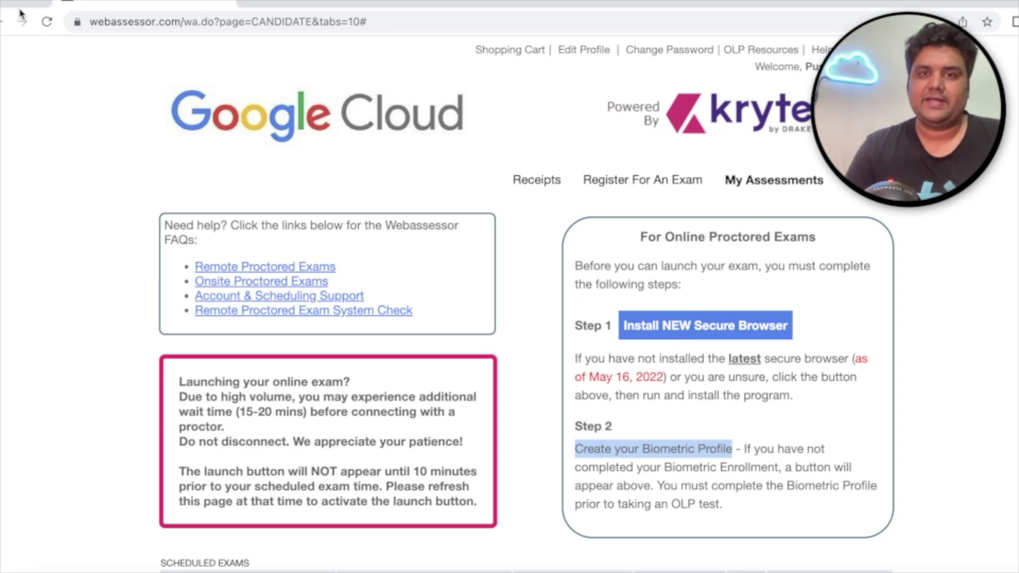
left_click(32, 229)
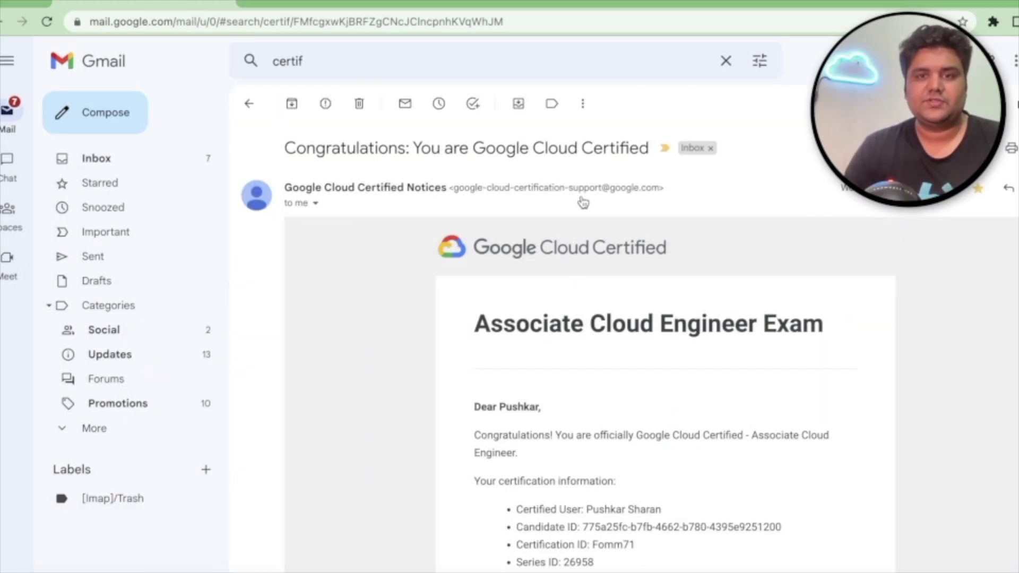
Step: Highlight the Associate Cloud Engineer certification ID through expiration date lines in the email
scroll(629, 347, "down", 3)
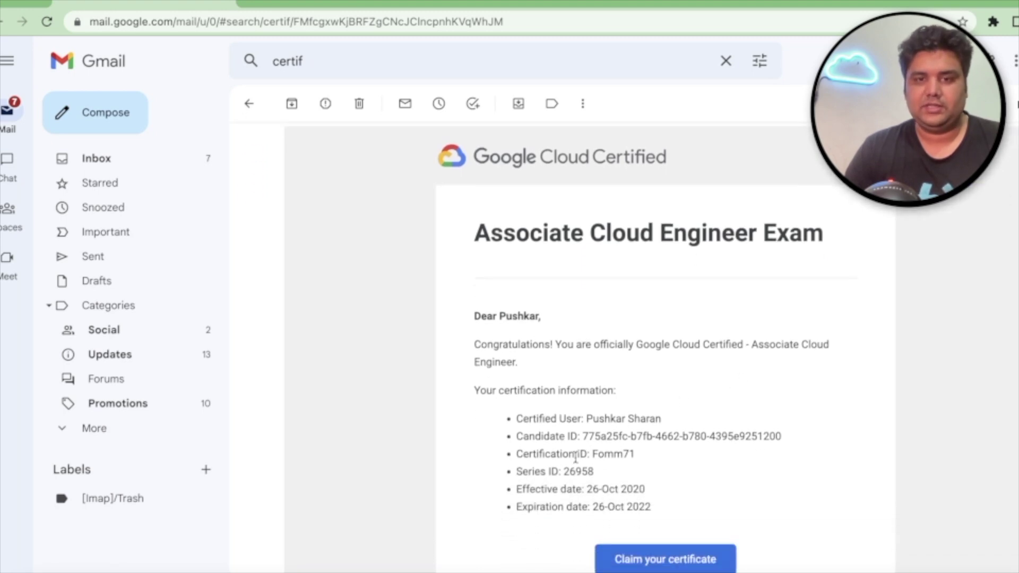
left_click_drag(531, 450, 668, 507)
left_click(685, 505)
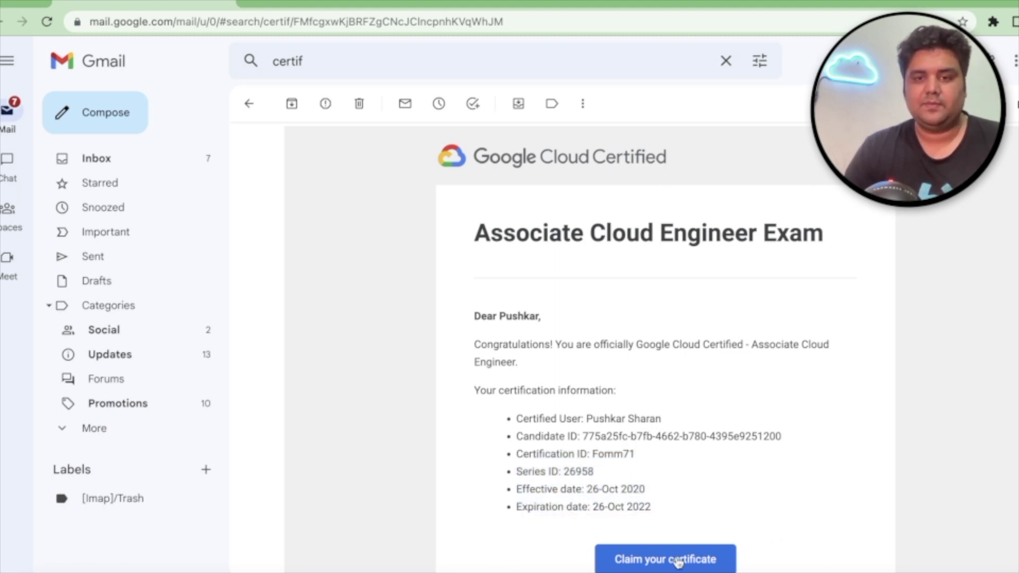
scroll(663, 530, "down", 3)
scroll(663, 530, "up", 5)
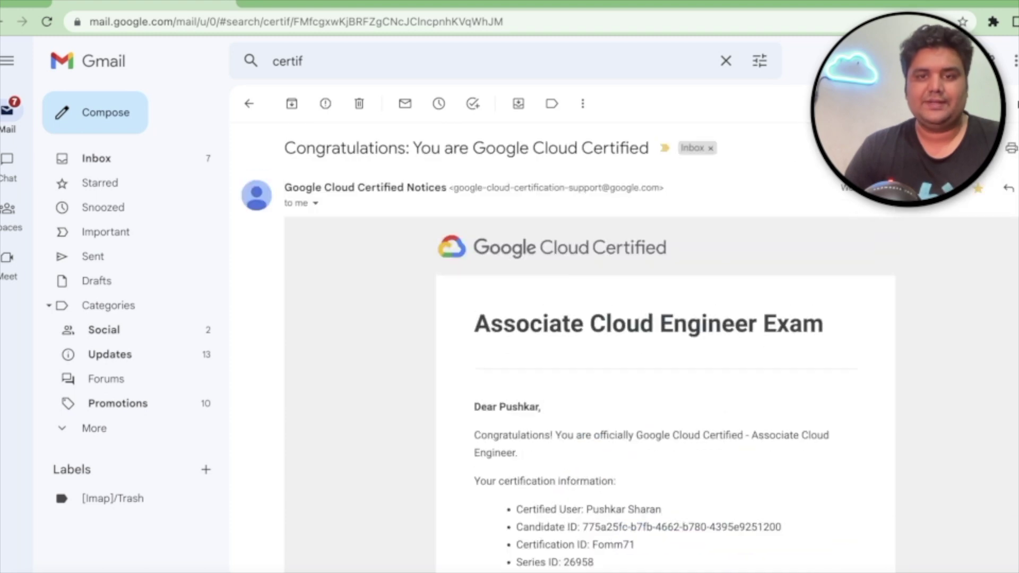
Step: Go back to the Webassessor My Assessments page, which lists the secure-browser and biometric-profile requirements
left_click(20, 3)
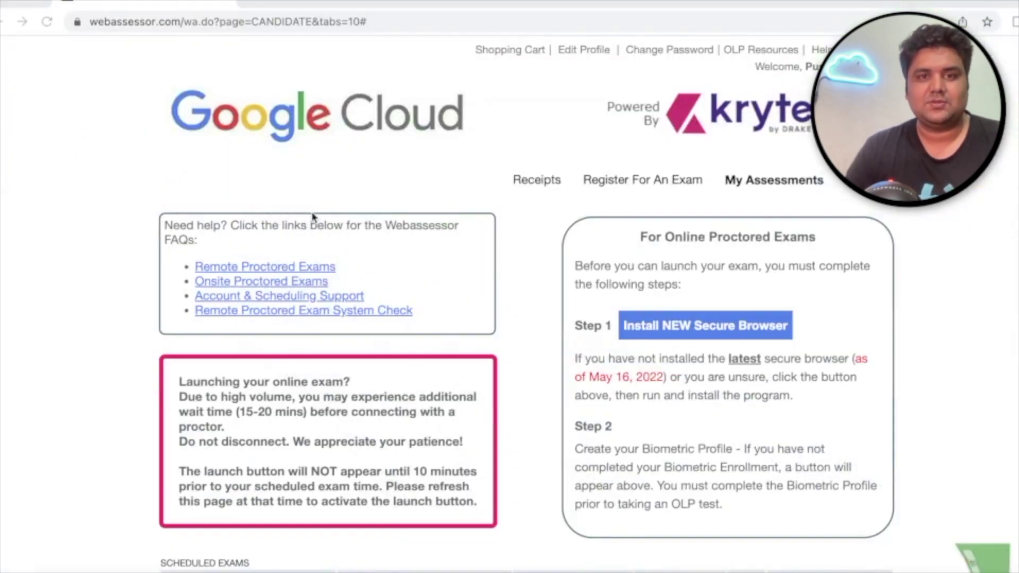